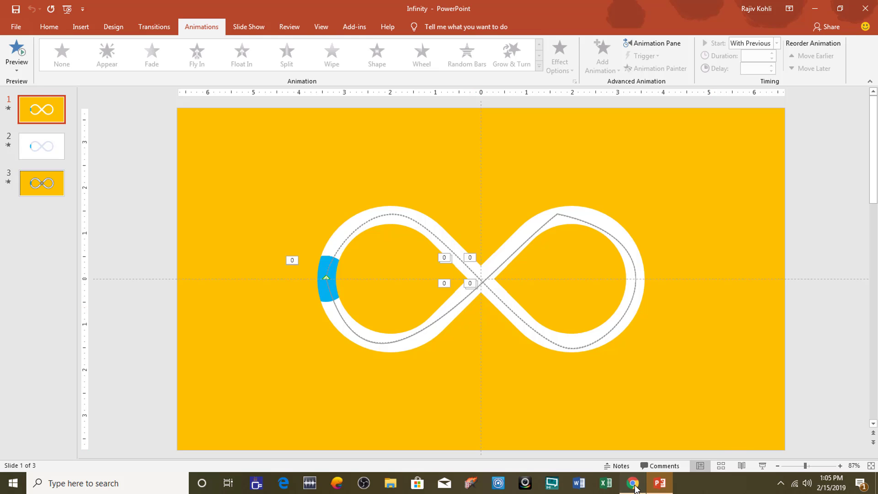
Switch from the finished infinity slide to the CodePen loop demo in Chrome
{"action": "key", "text": "alt+Tab"}
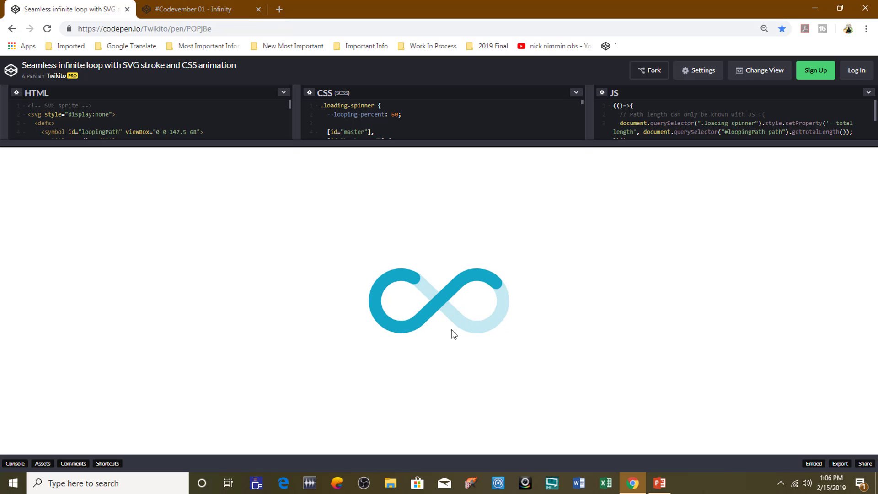
View the '#Codevember 01 - Infinity' pen in its browser tab
{"action": "left_click", "coordinate": [186, 3]}
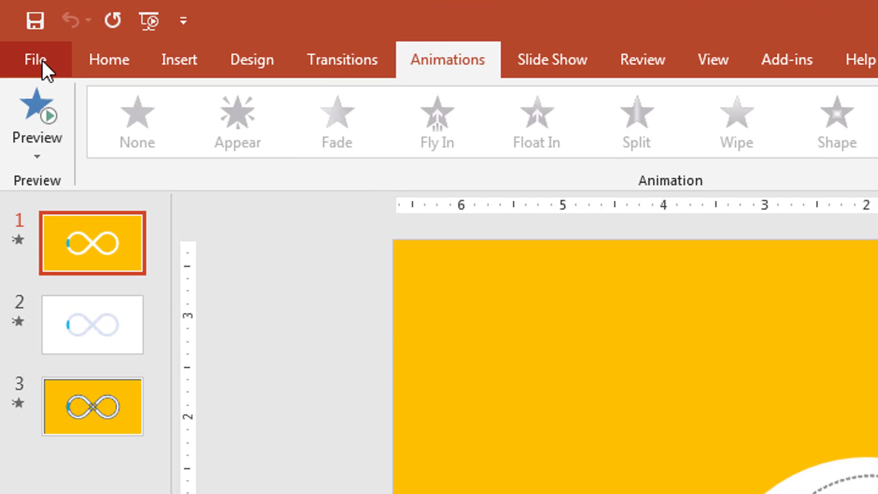
Create a new blank presentation
{"action": "left_click", "coordinate": [42, 59]}
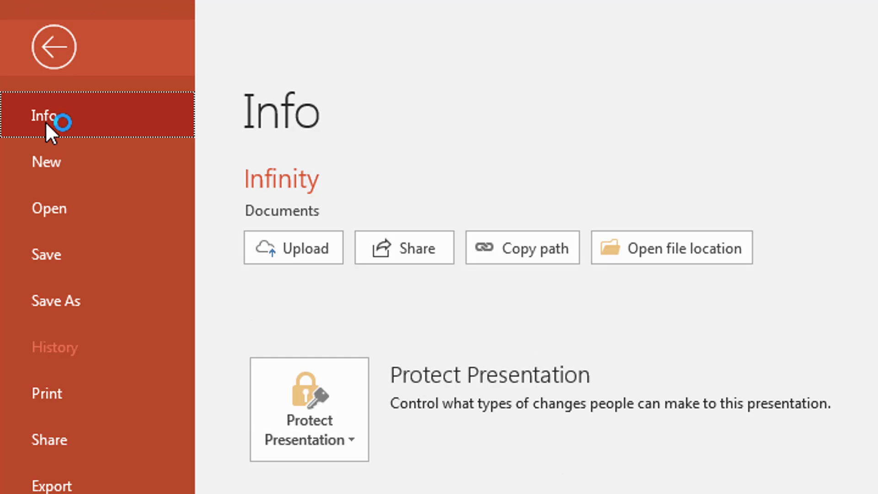
{"action": "left_click", "coordinate": [43, 171]}
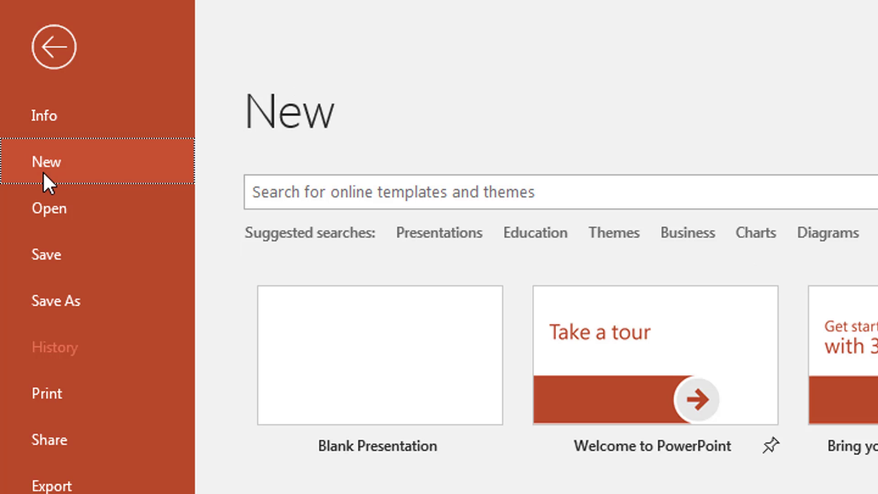
{"action": "left_click", "coordinate": [447, 353]}
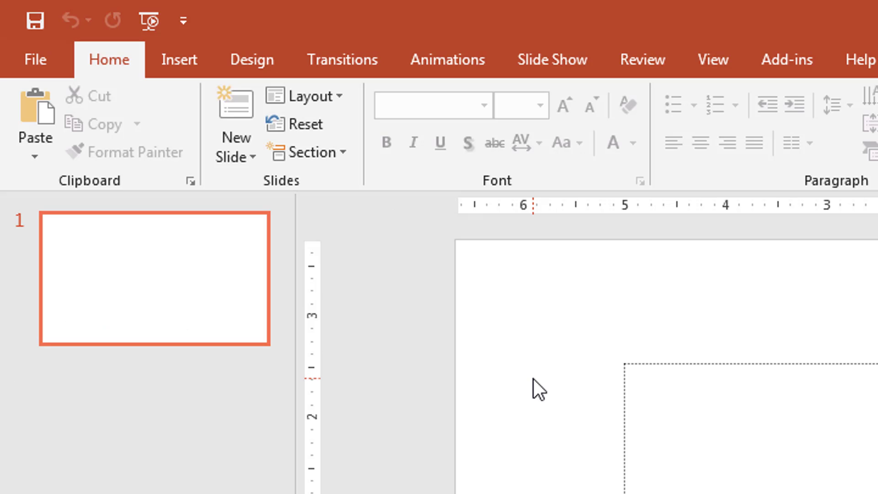
Collapse the slide thumbnails and give the slide a Blank layout
{"action": "left_click_drag", "start_coordinate": [295, 382], "coordinate": [4, 415]}
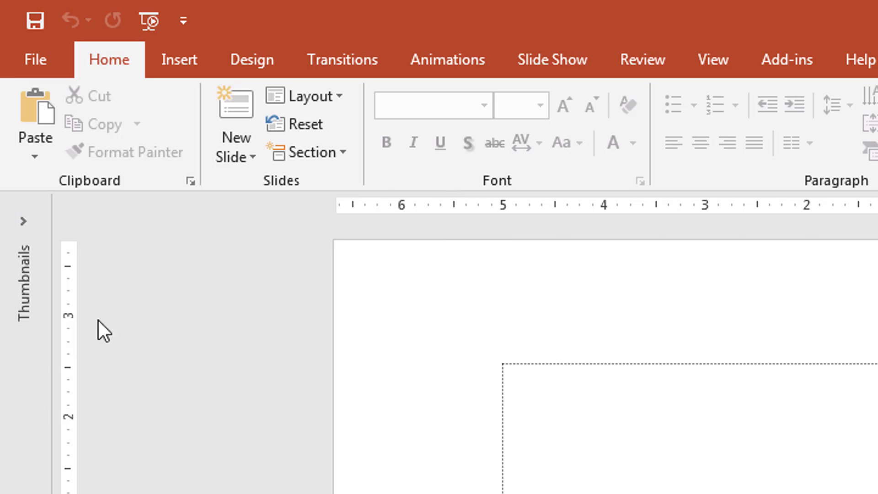
{"action": "left_click", "coordinate": [324, 99]}
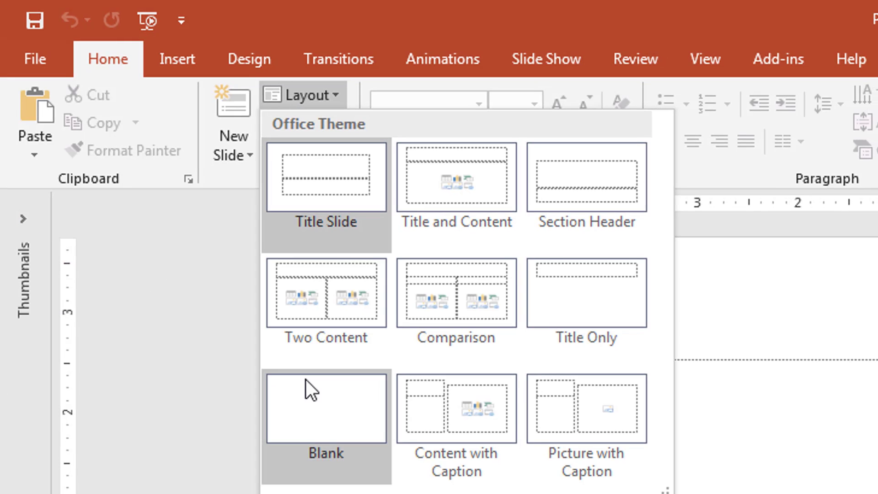
{"action": "left_click", "coordinate": [307, 382]}
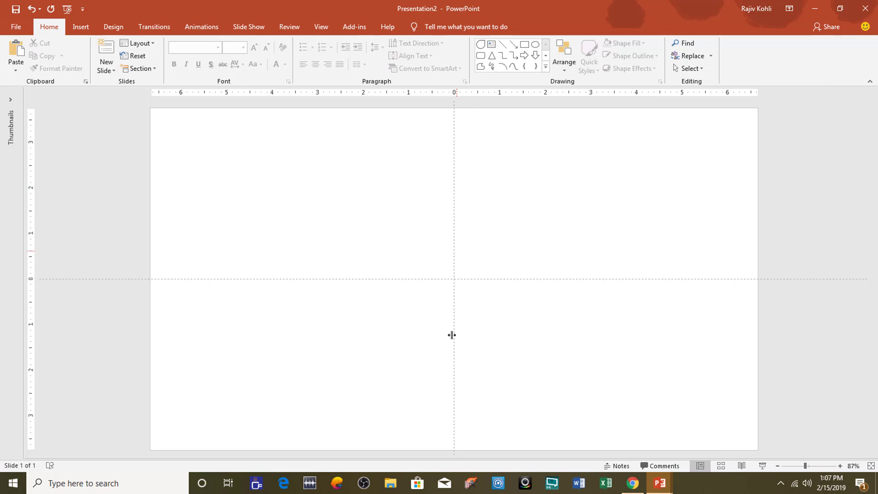
Check the view options, then pick the Teardrop shape from Insert > Shapes
{"action": "left_click", "coordinate": [319, 26]}
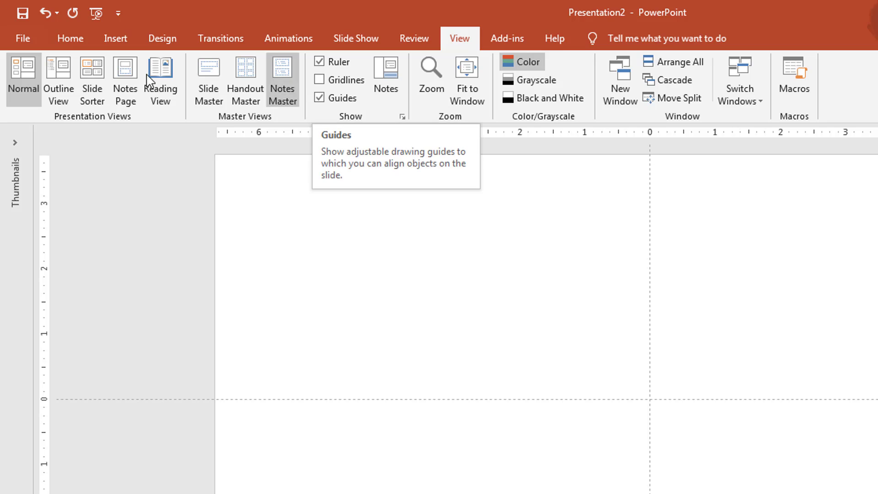
{"action": "left_click", "coordinate": [116, 39]}
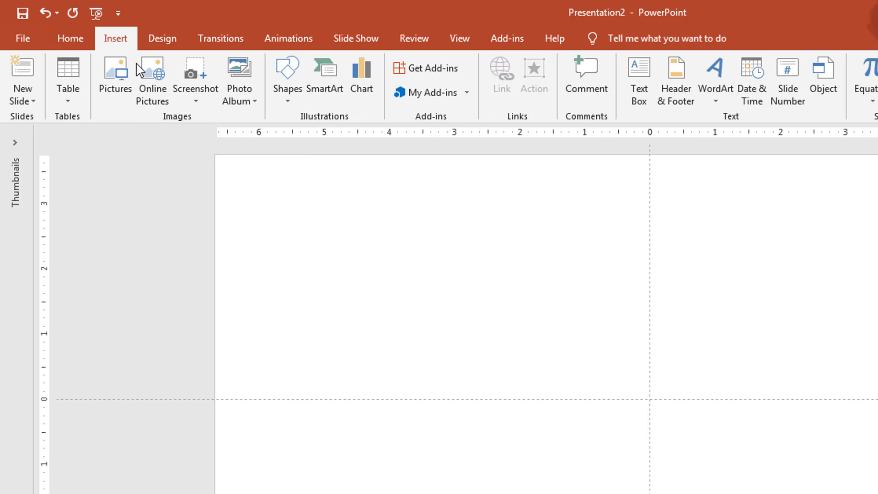
{"action": "left_click", "coordinate": [291, 83]}
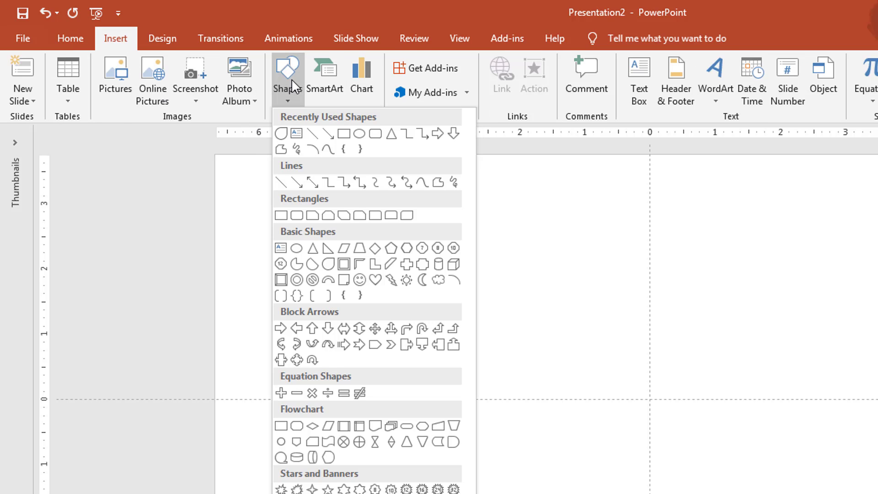
{"action": "left_click", "coordinate": [329, 269]}
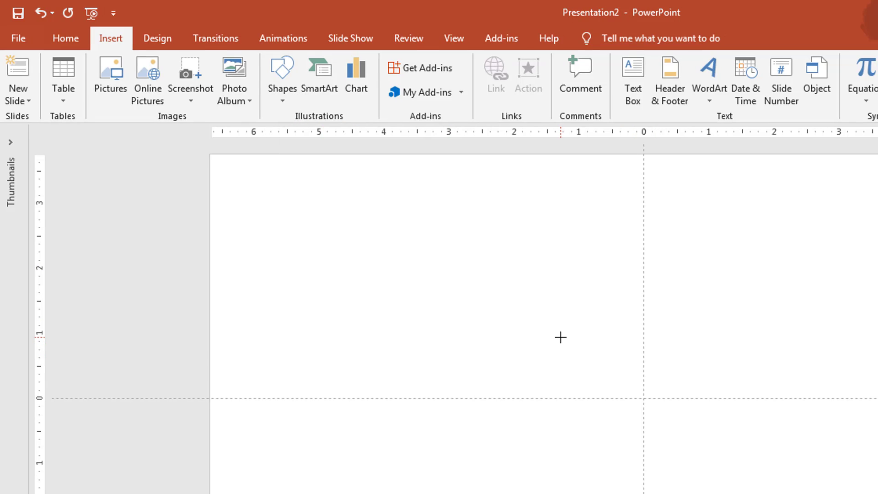
Place a teardrop, resize it evenly to 3.05 inches and rotate it 45°
{"action": "left_click", "coordinate": [565, 337]}
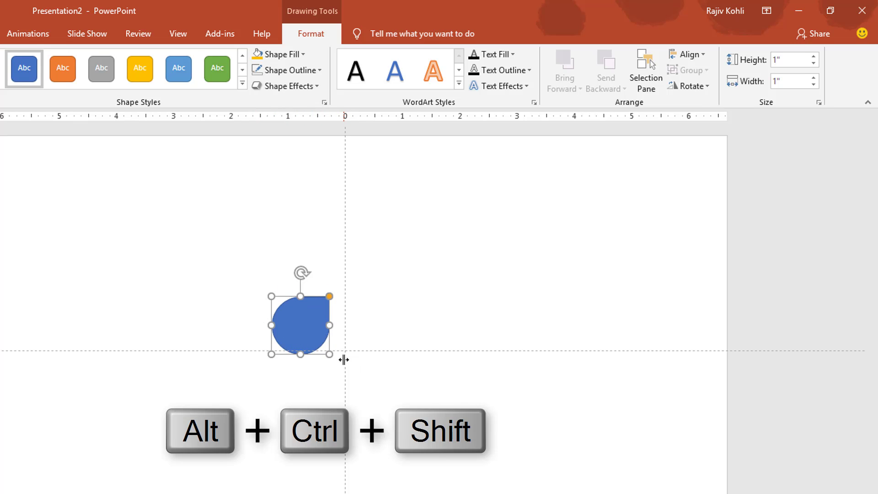
{"action": "left_click_drag", "start_coordinate": [329, 355], "coordinate": [387, 412]}
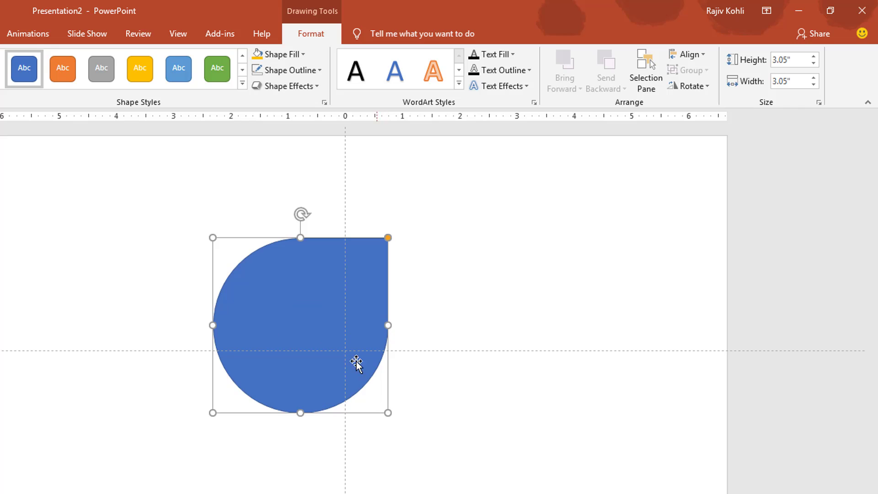
{"action": "left_click", "coordinate": [701, 89]}
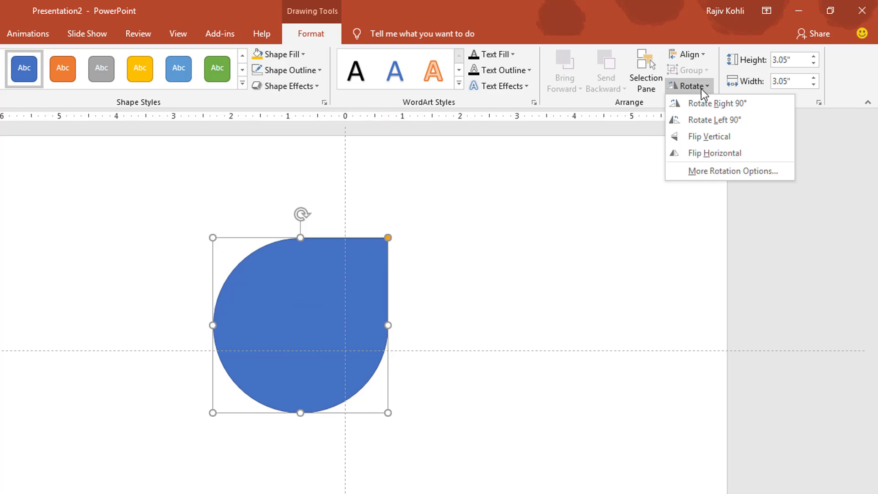
{"action": "left_click", "coordinate": [698, 171]}
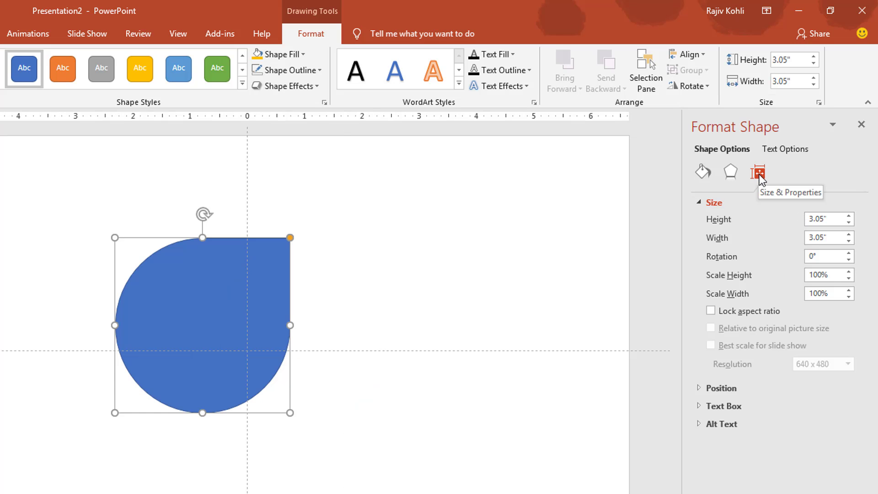
{"action": "left_click", "coordinate": [827, 257]}
{"action": "type", "text": "45"}
{"action": "key", "text": "Return"}
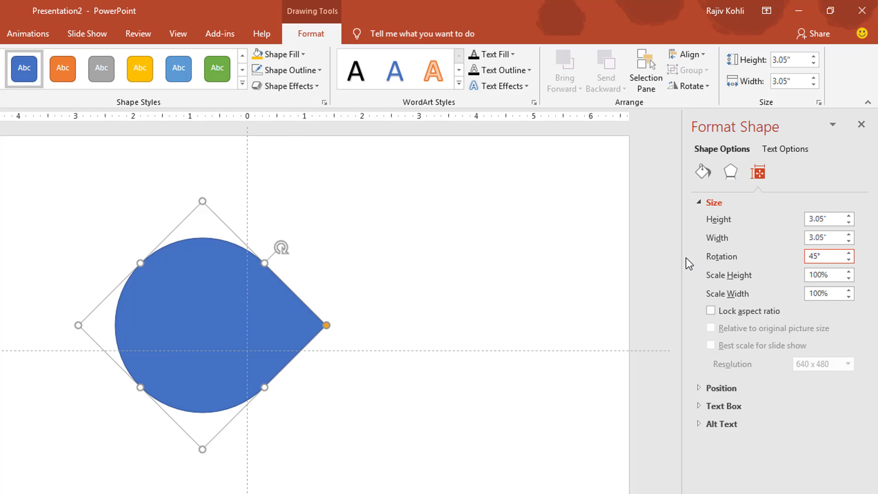
{"action": "left_click", "coordinate": [862, 125]}
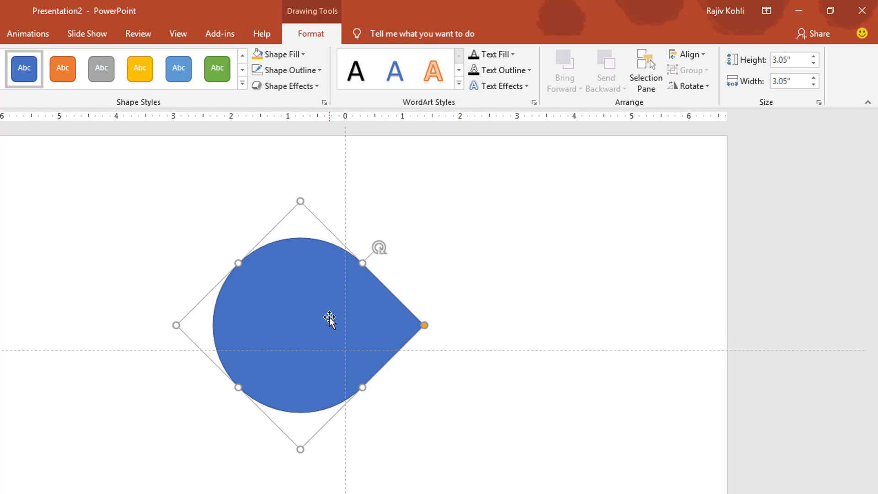
Centre the teardrop horizontally and vertically on the slide
{"action": "left_click", "coordinate": [700, 52]}
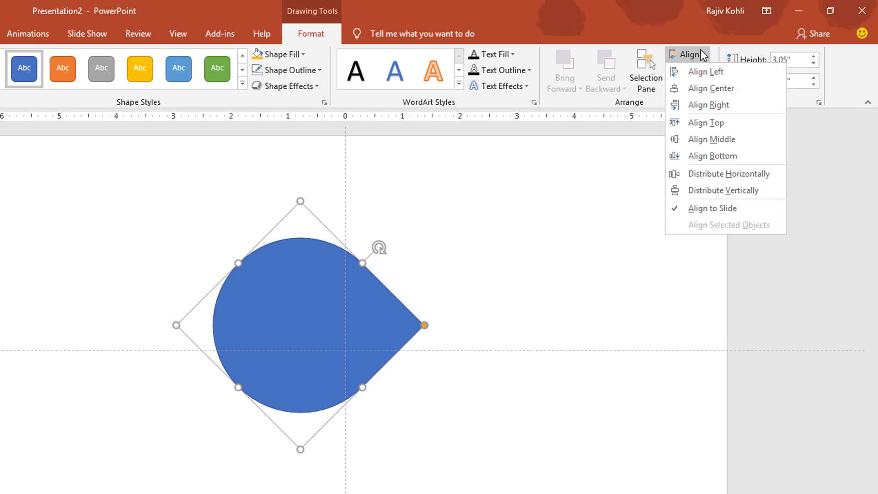
{"action": "left_click", "coordinate": [696, 89]}
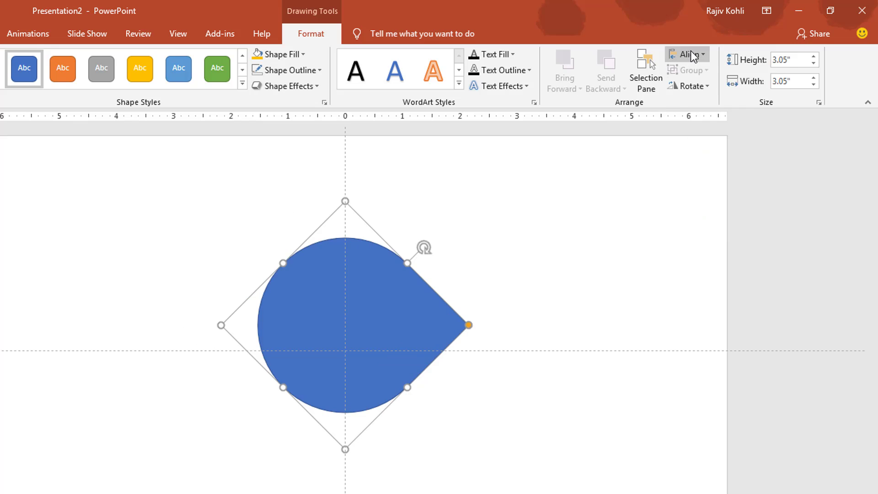
{"action": "left_click", "coordinate": [695, 55]}
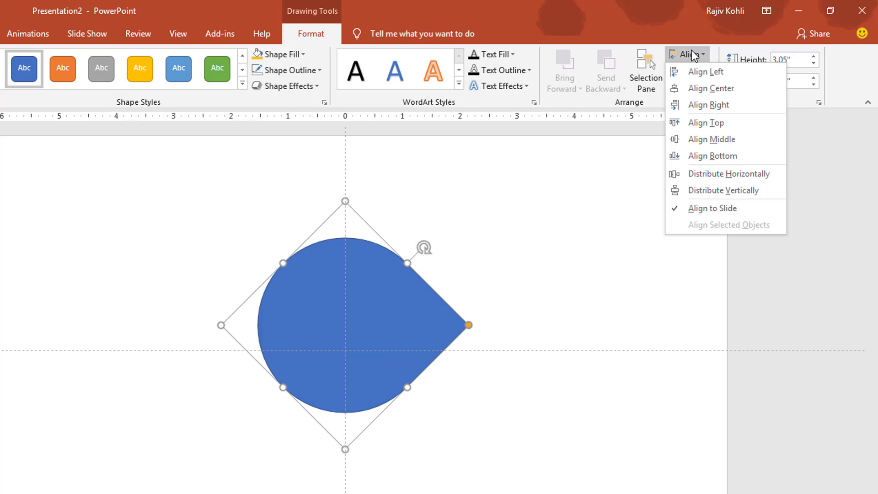
{"action": "left_click", "coordinate": [706, 138]}
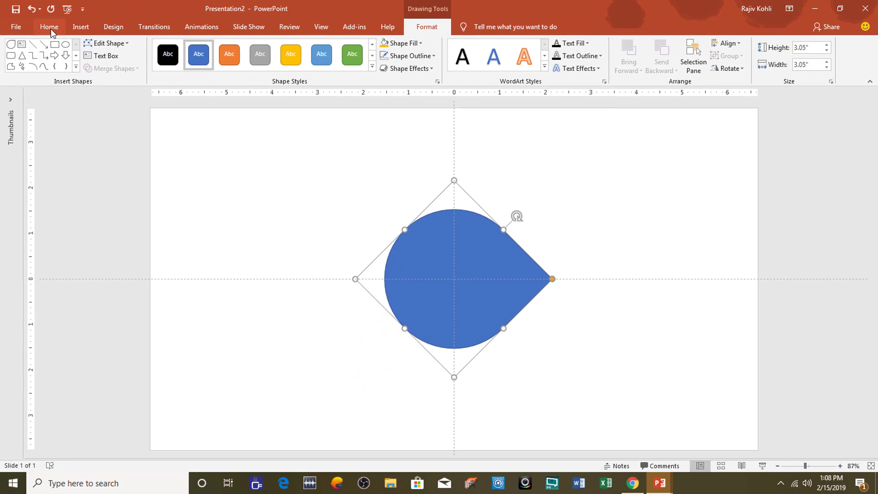
Make a level copy of the teardrop and Shift-drag it back onto the original
{"action": "left_click", "coordinate": [49, 28]}
{"action": "left_click", "coordinate": [47, 57]}
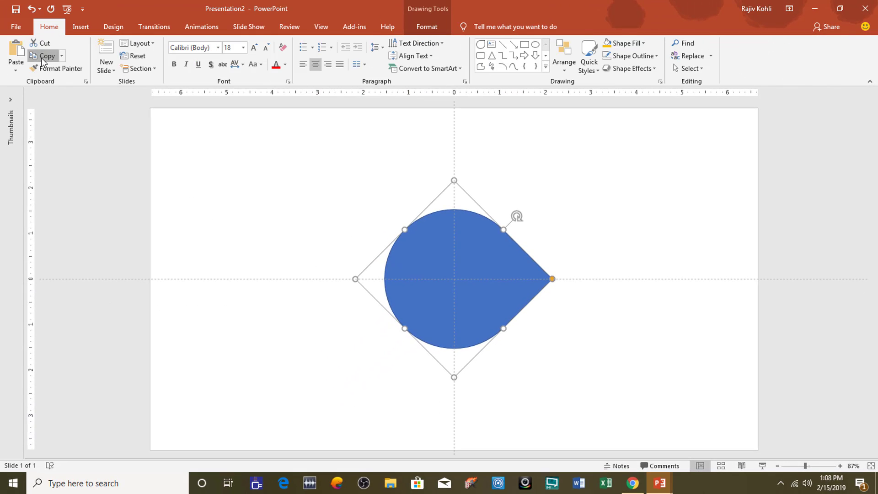
{"action": "left_click", "coordinate": [16, 50]}
{"action": "key", "text": "ctrl+z"}
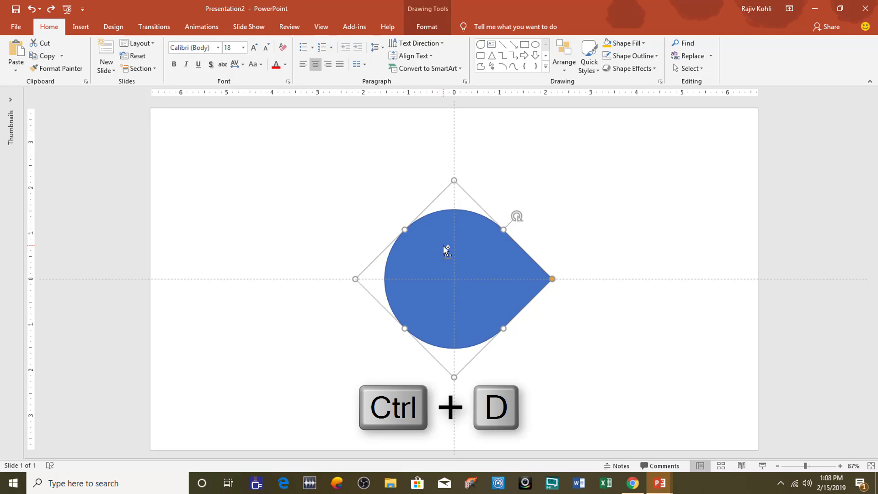
{"action": "key", "text": "ctrl+d"}
{"action": "key", "text": "ctrl+z"}
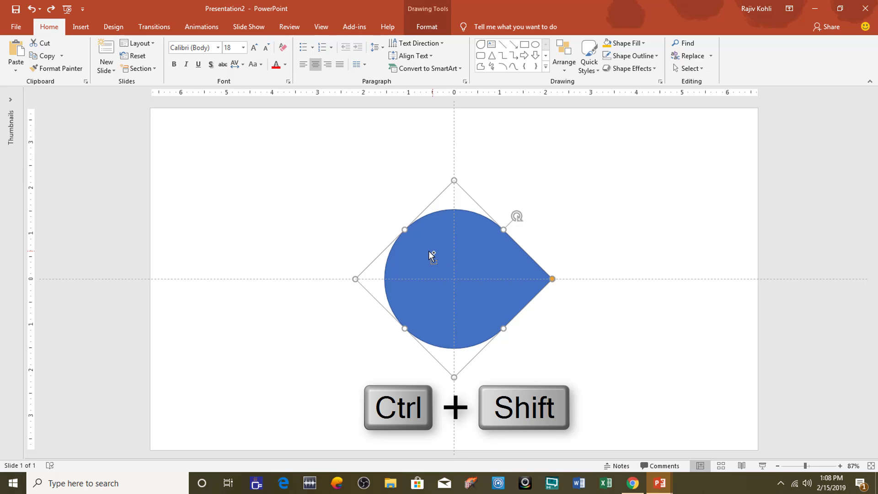
{"action": "left_click_drag", "start_coordinate": [442, 250], "coordinate": [612, 254]}
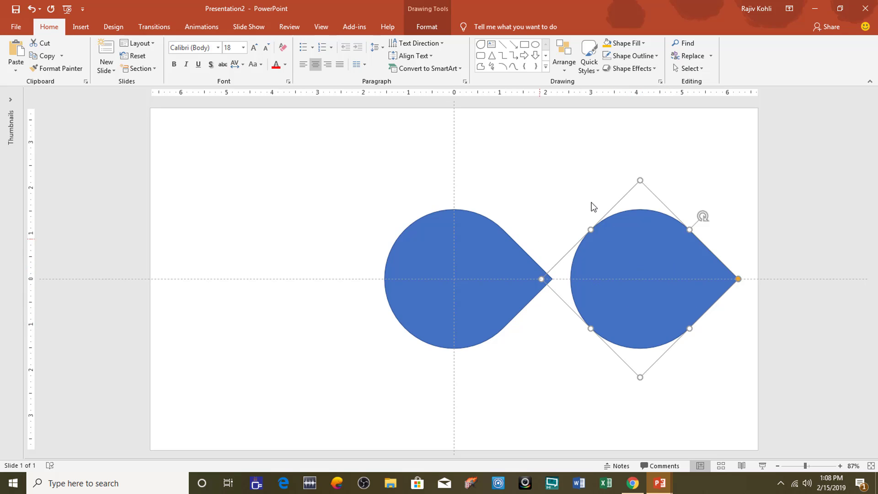
{"action": "key", "text": "shift"}
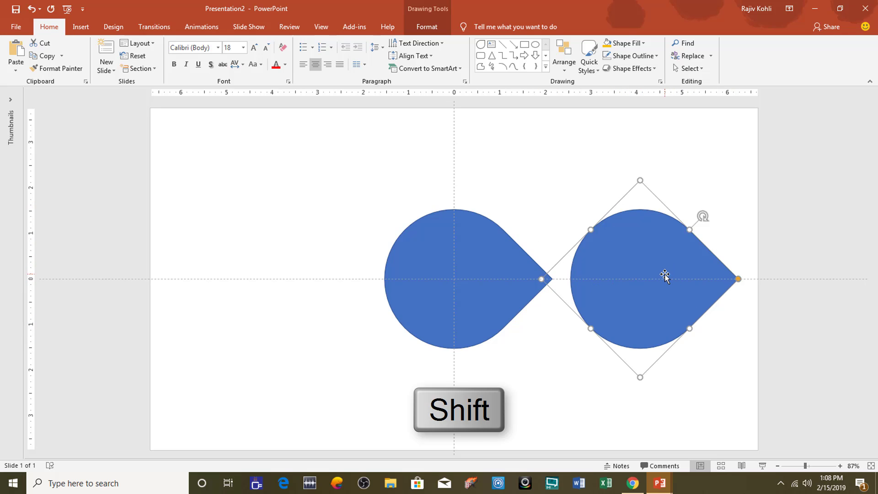
{"action": "left_click_drag", "start_coordinate": [665, 269], "coordinate": [476, 278]}
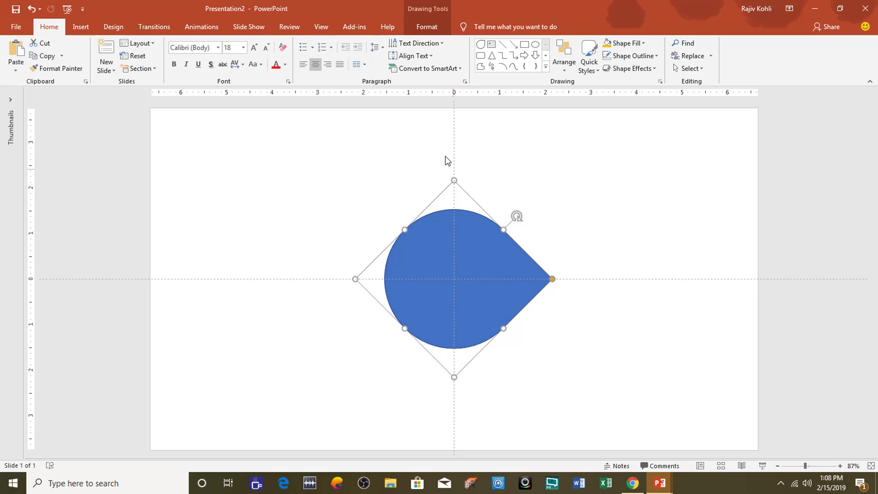
Fill the shrunken inner teardrop with gold
{"action": "left_click", "coordinate": [453, 188]}
{"action": "left_click", "coordinate": [471, 312]}
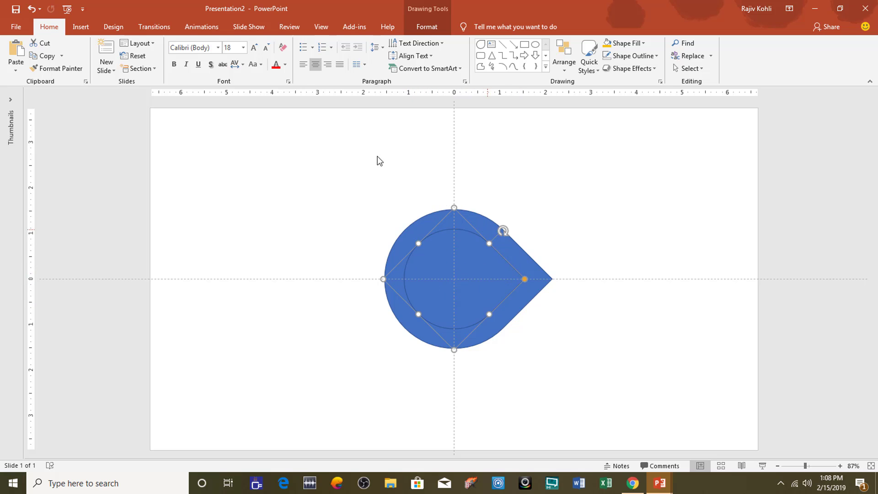
{"action": "left_click", "coordinate": [428, 28]}
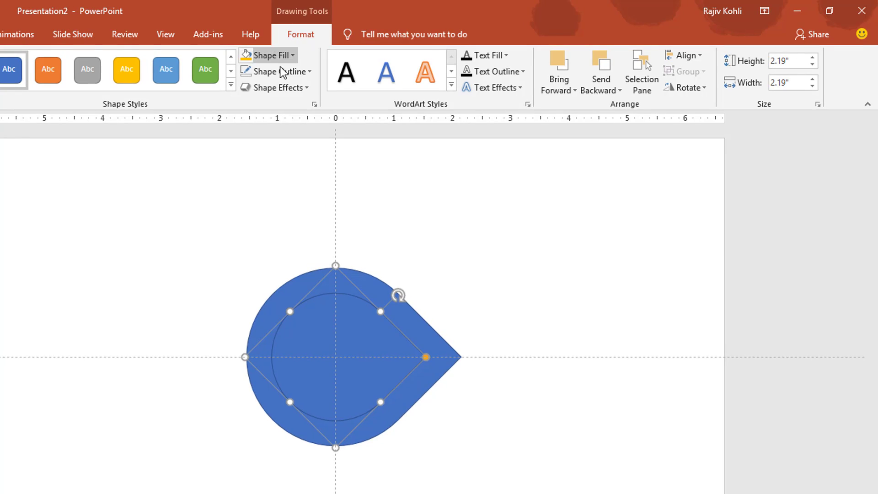
{"action": "left_click", "coordinate": [277, 56]}
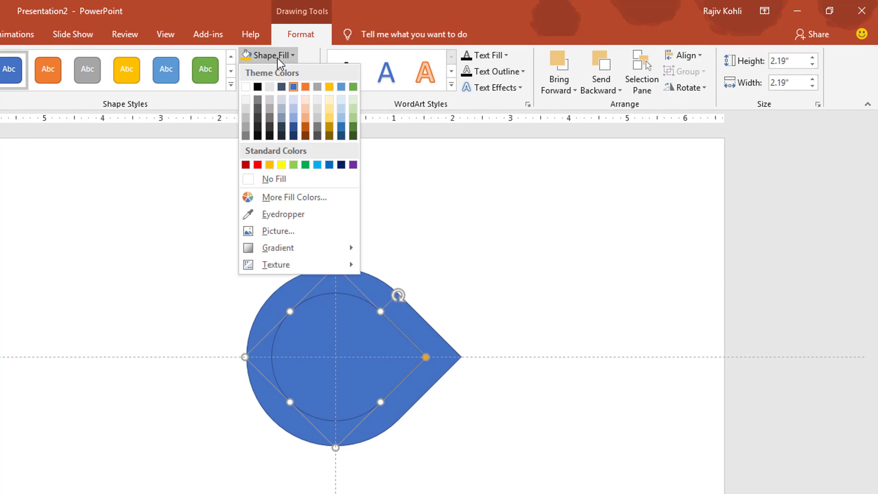
{"action": "left_click", "coordinate": [331, 87]}
Box-select both teardrops and drag a copy of the pair to the right
{"action": "left_click", "coordinate": [451, 254]}
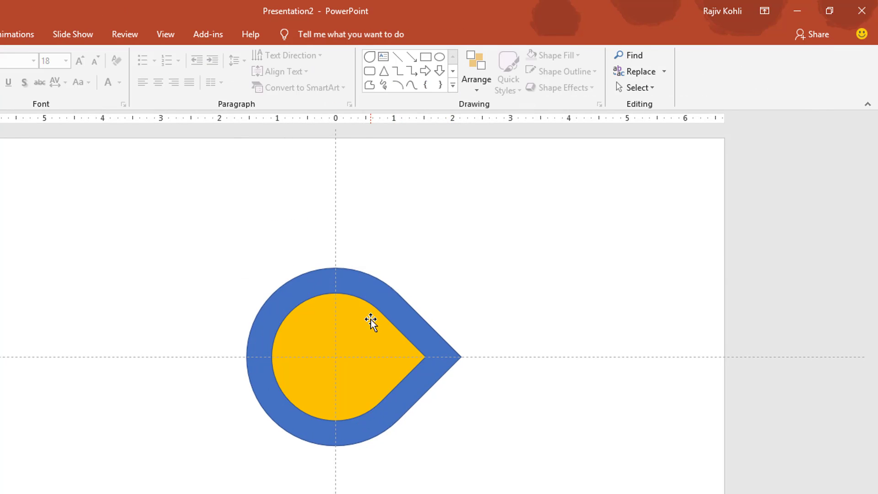
{"action": "left_click_drag", "start_coordinate": [285, 440], "coordinate": [540, 484]}
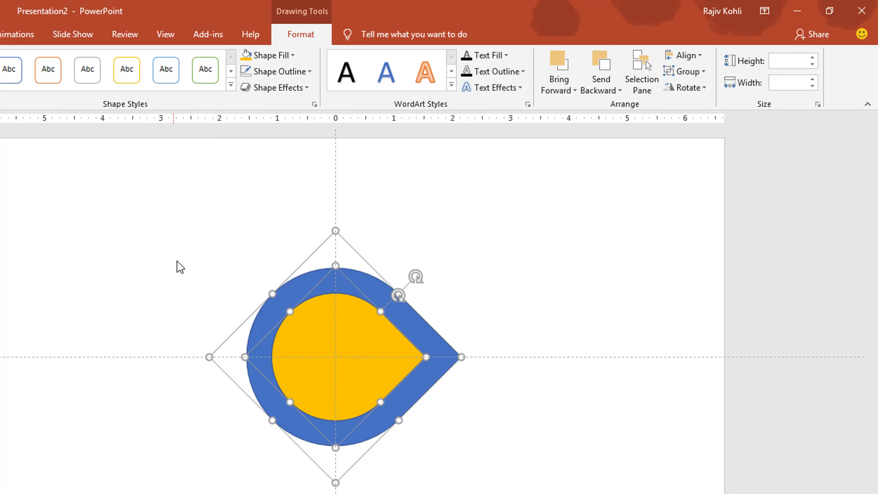
{"action": "left_click_drag", "start_coordinate": [327, 365], "coordinate": [529, 365]}
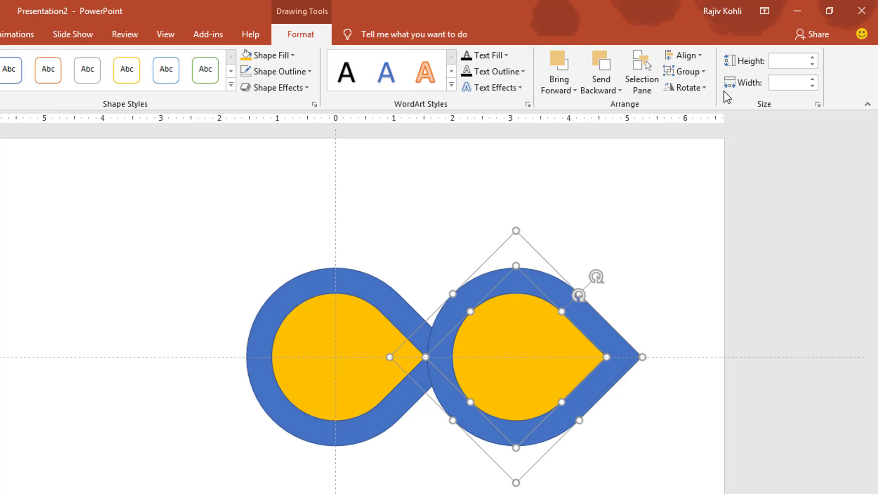
Flip the copied teardrop pair horizontally so it points left, then clear the selection
{"action": "left_click", "coordinate": [696, 89]}
{"action": "left_click", "coordinate": [699, 159]}
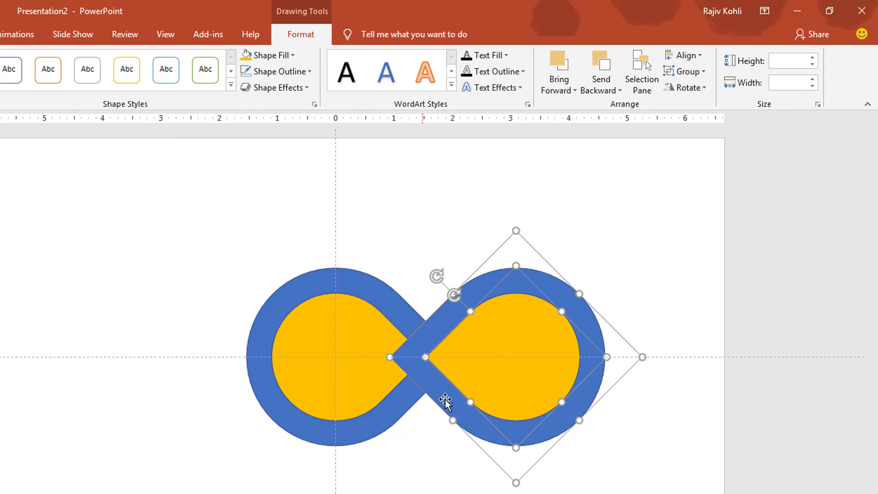
{"action": "key", "text": "ctrl+a"}
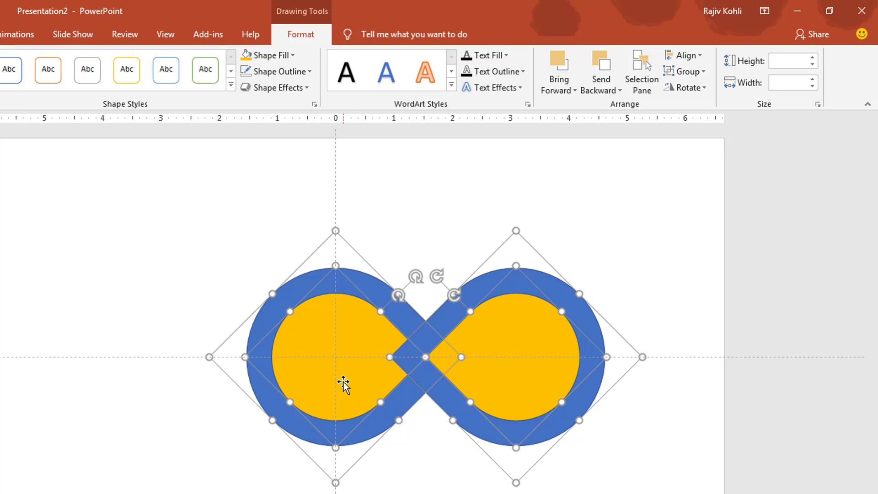
{"action": "key", "text": "Escape"}
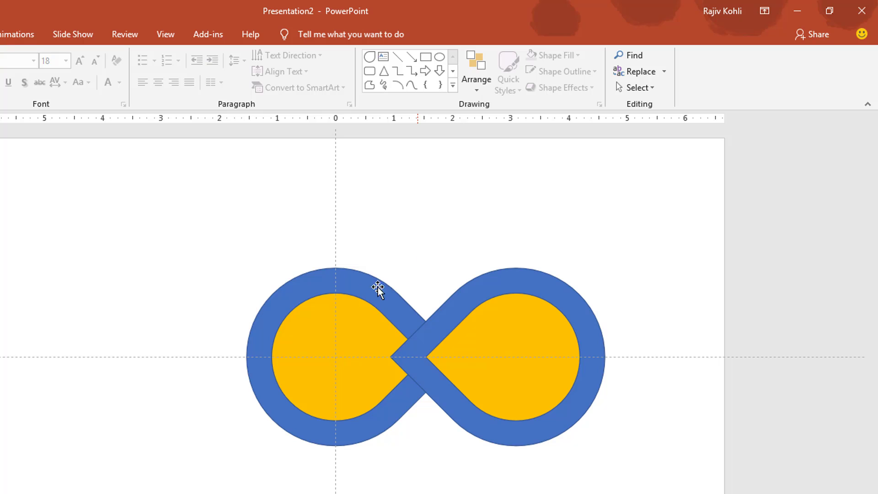
Group all shapes and align the group to the slide's centre and middle
{"action": "key", "text": "ctrl+a"}
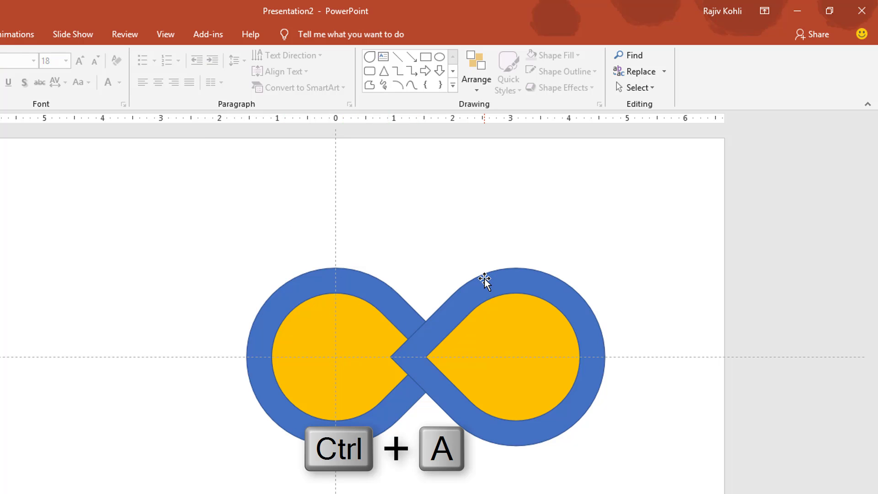
{"action": "left_click", "coordinate": [310, 35]}
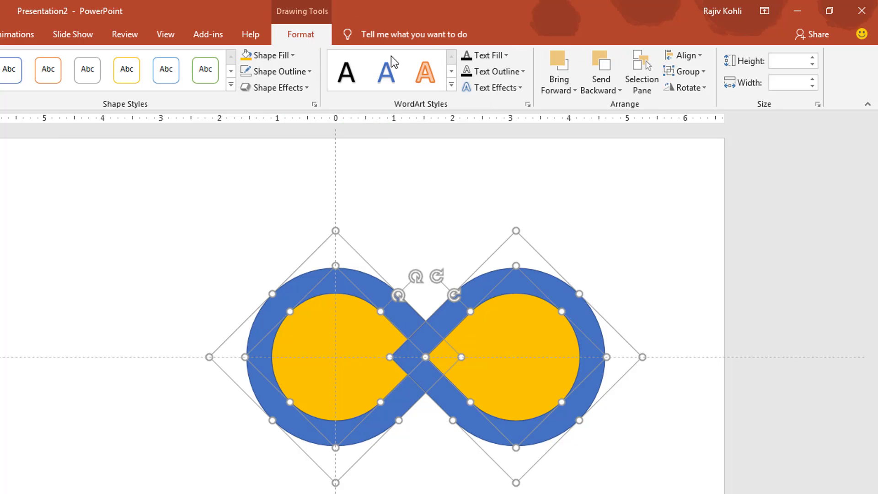
{"action": "left_click", "coordinate": [686, 73]}
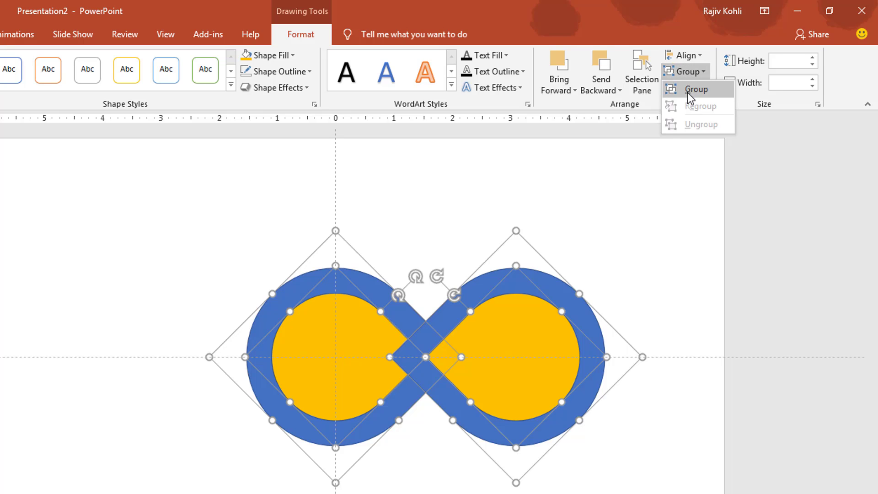
{"action": "left_click", "coordinate": [688, 91]}
{"action": "left_click", "coordinate": [685, 55]}
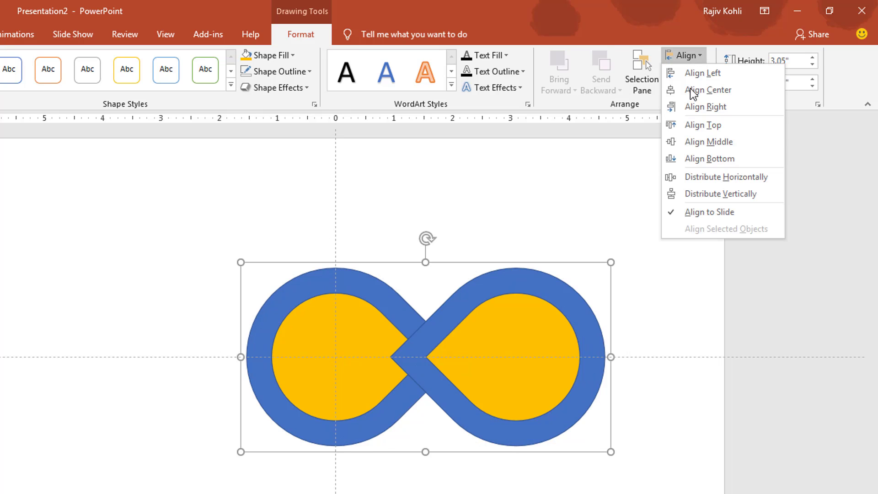
{"action": "left_click", "coordinate": [690, 90]}
{"action": "left_click", "coordinate": [684, 55]}
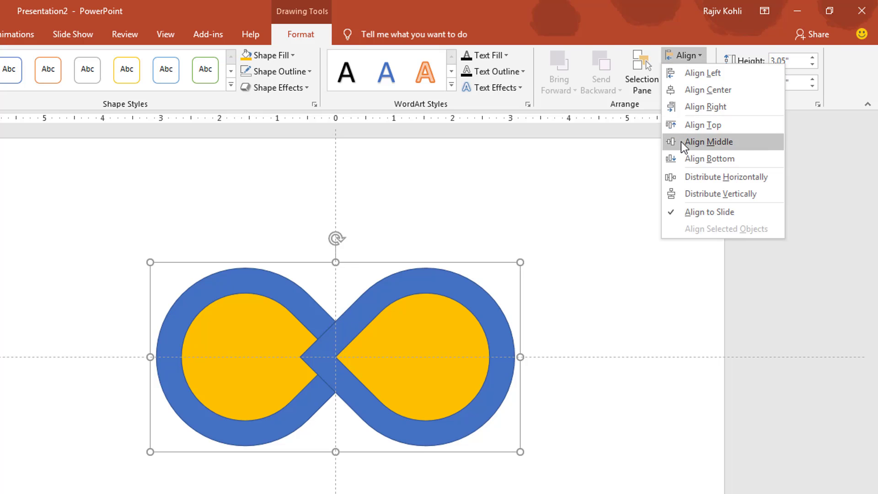
{"action": "left_click", "coordinate": [682, 141]}
Ungroup the infinity back into separate shapes and deselect
{"action": "left_click", "coordinate": [688, 71]}
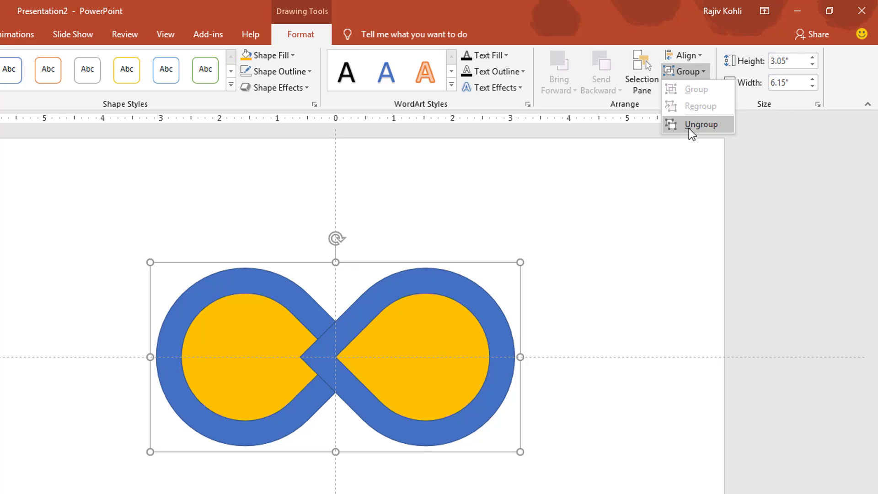
{"action": "left_click", "coordinate": [689, 127]}
{"action": "left_click", "coordinate": [633, 247]}
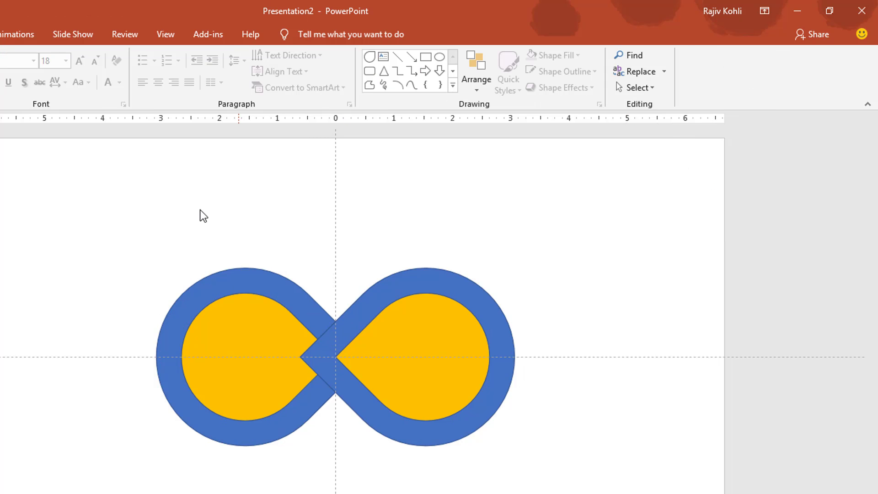
Select the whole infinity and drag a copy upward above the original
{"action": "scroll", "coordinate": [387, 330], "scroll_direction": "down", "scroll_amount": 1}
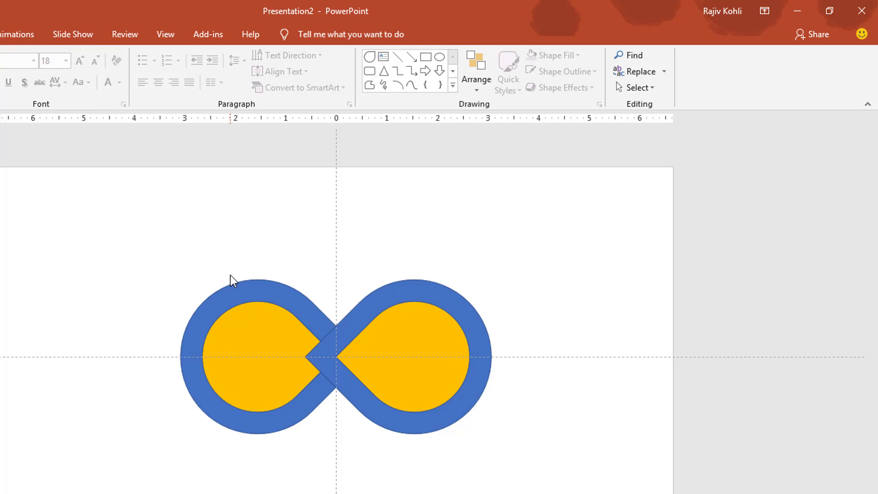
{"action": "key", "text": "ctrl+a"}
{"action": "left_click_drag", "start_coordinate": [261, 348], "coordinate": [262, 169]}
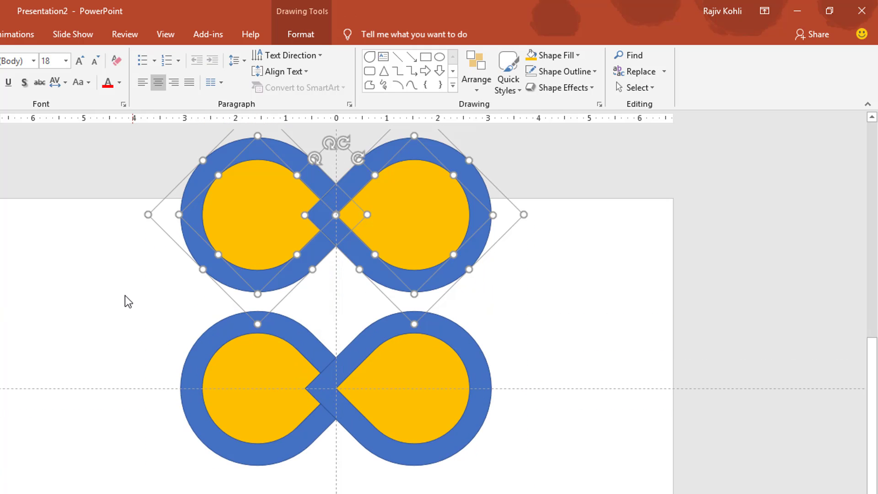
Box-select all pieces of the lower infinity shape
{"action": "left_click_drag", "start_coordinate": [118, 294], "coordinate": [535, 488]}
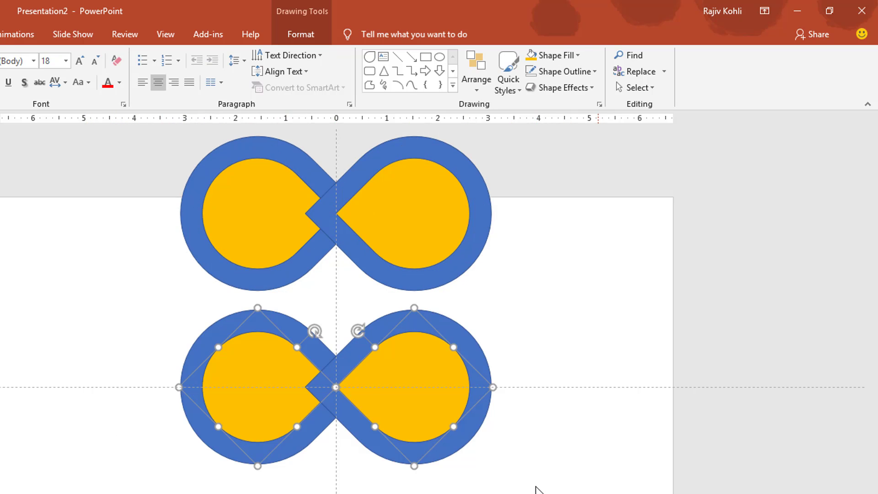
{"action": "left_click_drag", "start_coordinate": [82, 254], "coordinate": [550, 487]}
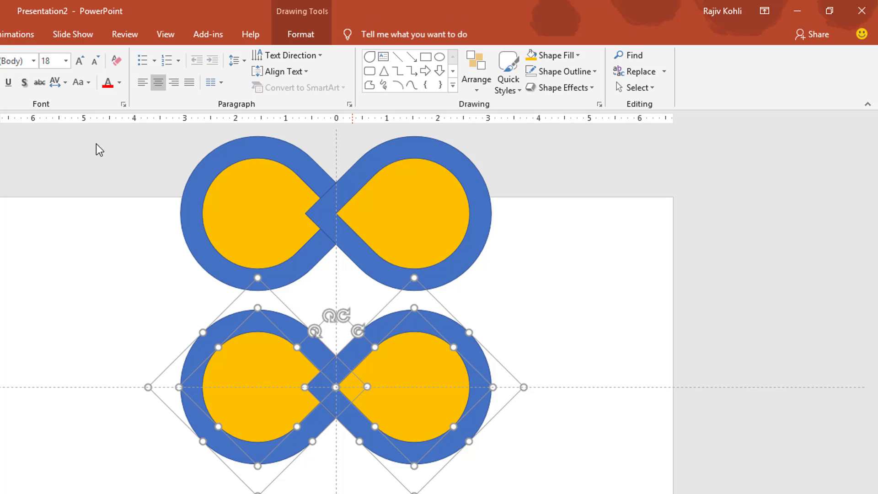
{"action": "left_click", "coordinate": [301, 35]}
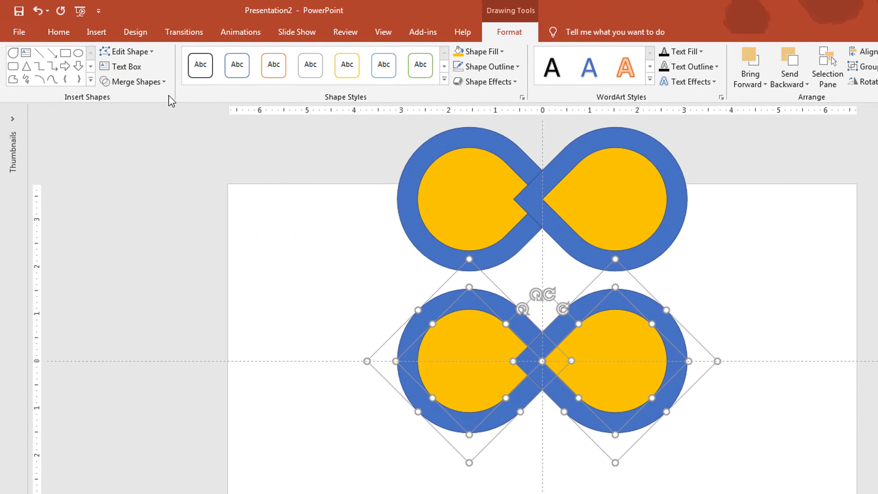
Fragment the lower infinity via Merge Shapes, then select the upper left teardrop and inner gold piece
{"action": "left_click", "coordinate": [133, 83]}
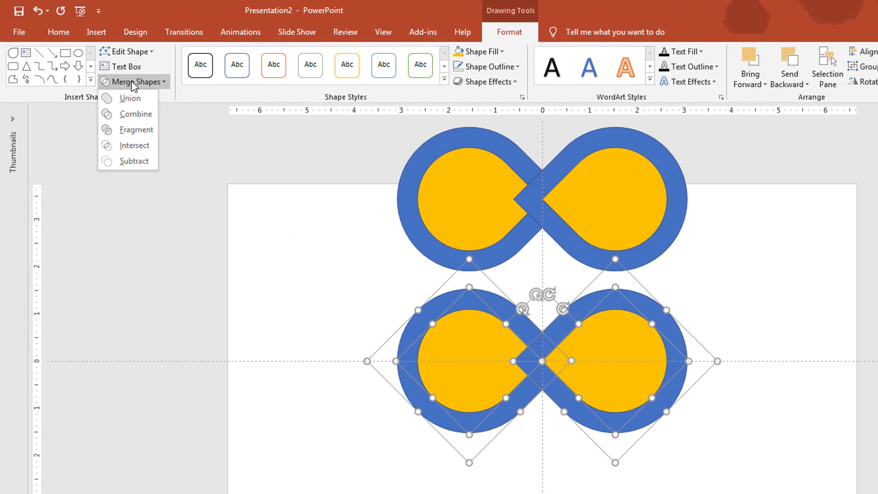
{"action": "left_click", "coordinate": [131, 130]}
{"action": "left_click", "coordinate": [443, 208]}
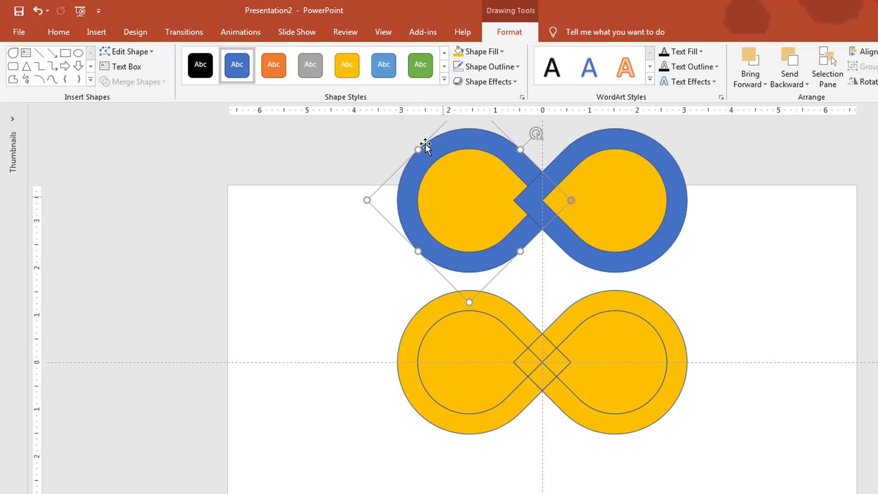
{"action": "left_click", "coordinate": [456, 192], "text": "shift"}
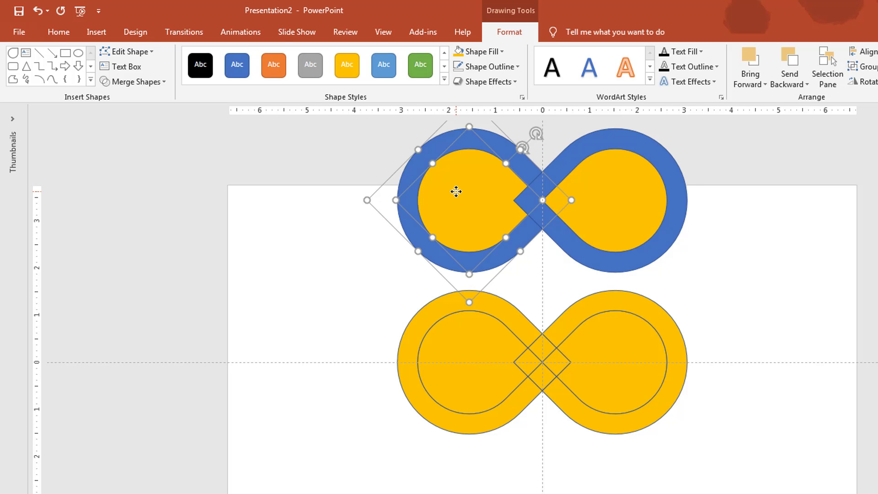
{"action": "left_click", "coordinate": [156, 88]}
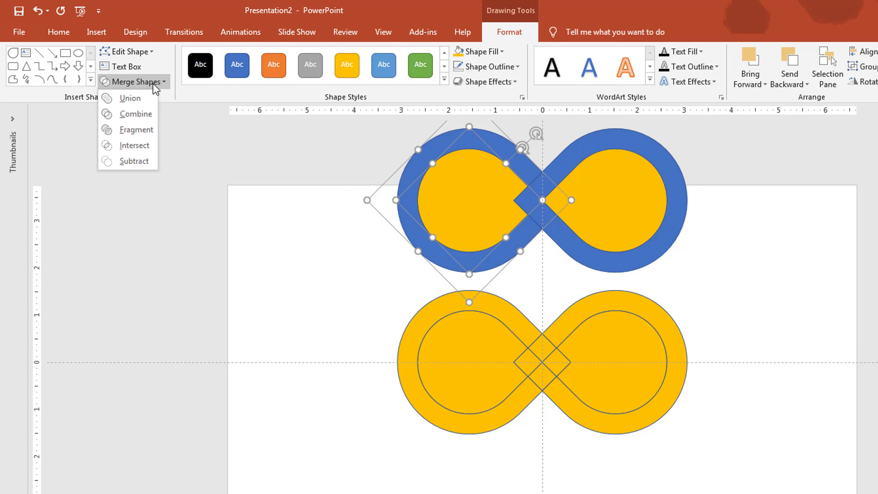
Cut both teardrops out of the blue shape with Combine and nudge the right piece into line
{"action": "left_click", "coordinate": [142, 113]}
{"action": "left_click", "coordinate": [593, 163]}
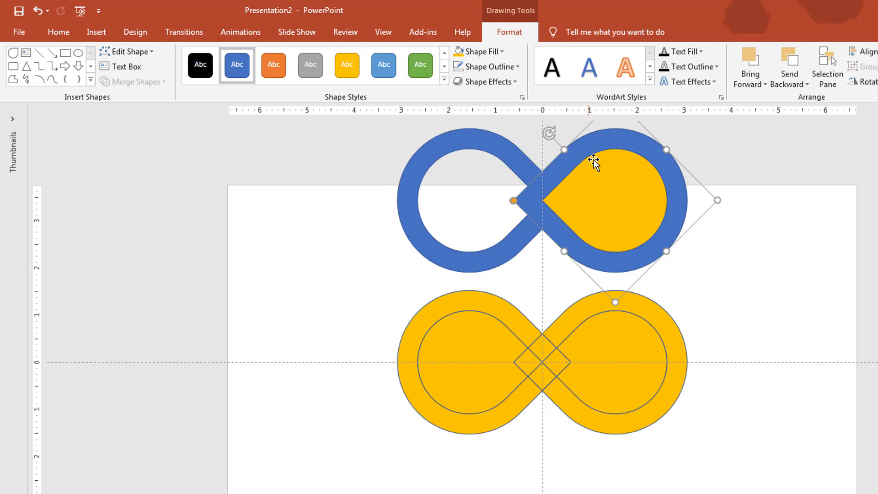
{"action": "left_click", "coordinate": [132, 82]}
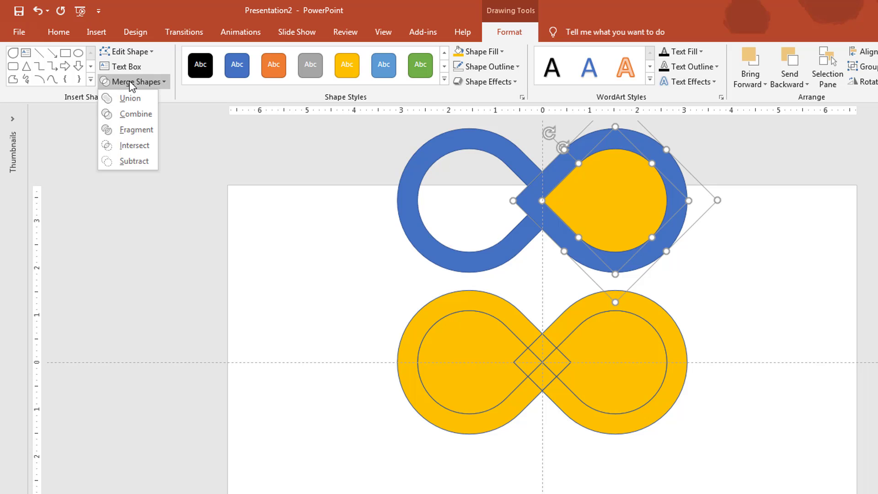
{"action": "left_click", "coordinate": [133, 114]}
{"action": "left_click", "coordinate": [654, 151]}
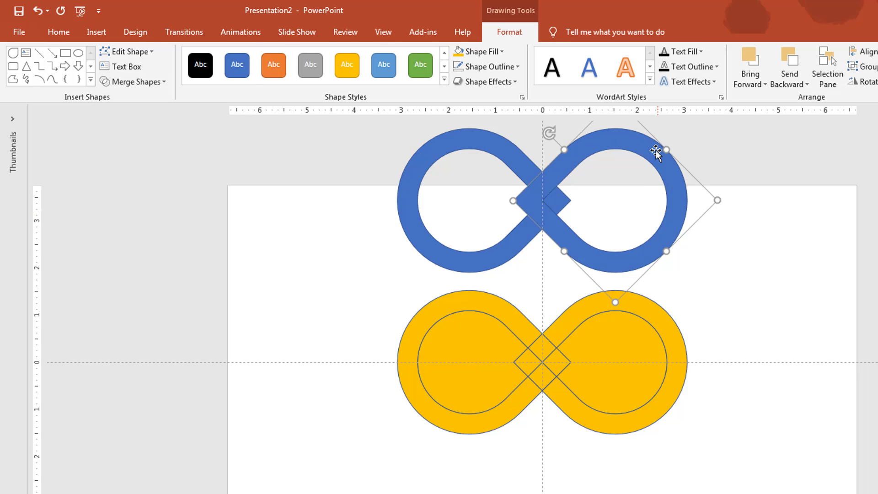
{"action": "left_click_drag", "start_coordinate": [590, 155], "coordinate": [611, 155]}
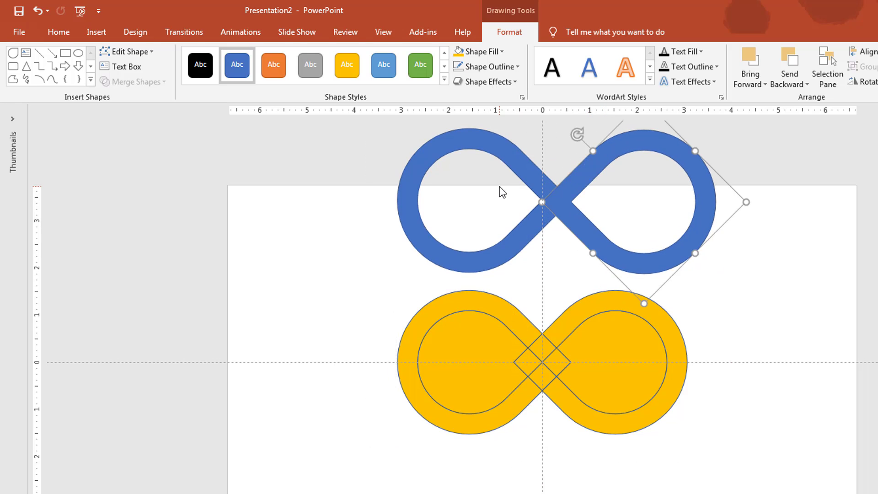
Union the left and right blue loop pieces into one continuous infinity track
{"action": "left_click", "coordinate": [452, 144]}
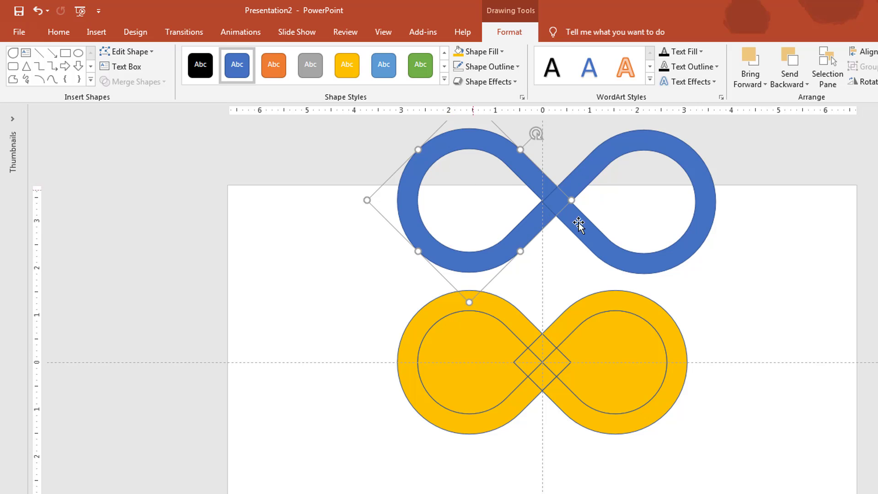
{"action": "left_click", "coordinate": [616, 155], "text": "shift"}
{"action": "left_click", "coordinate": [144, 85]}
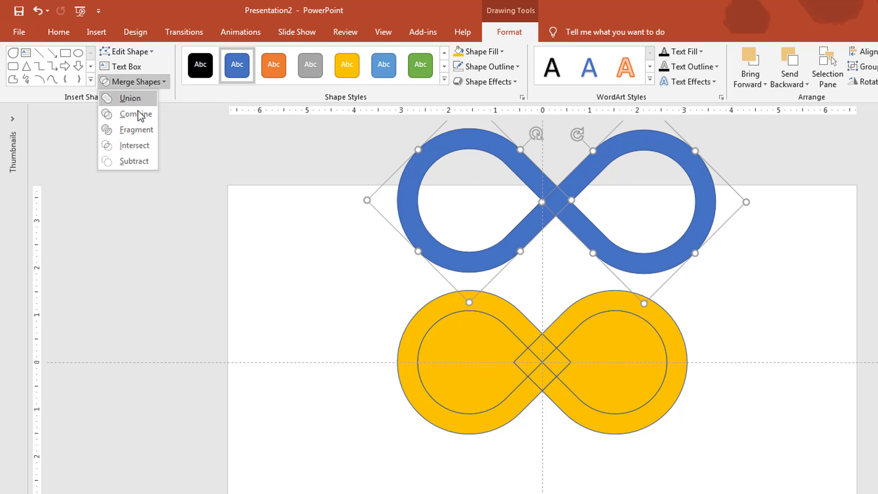
{"action": "left_click", "coordinate": [136, 100]}
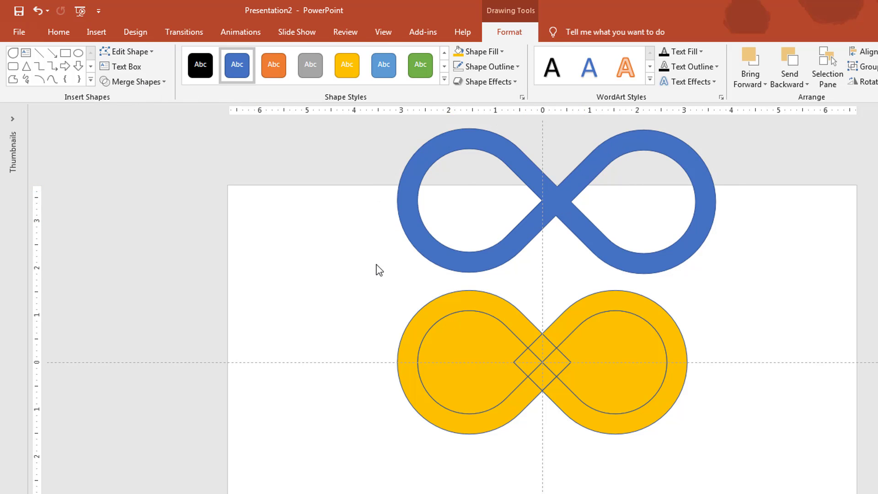
{"action": "left_click", "coordinate": [618, 347]}
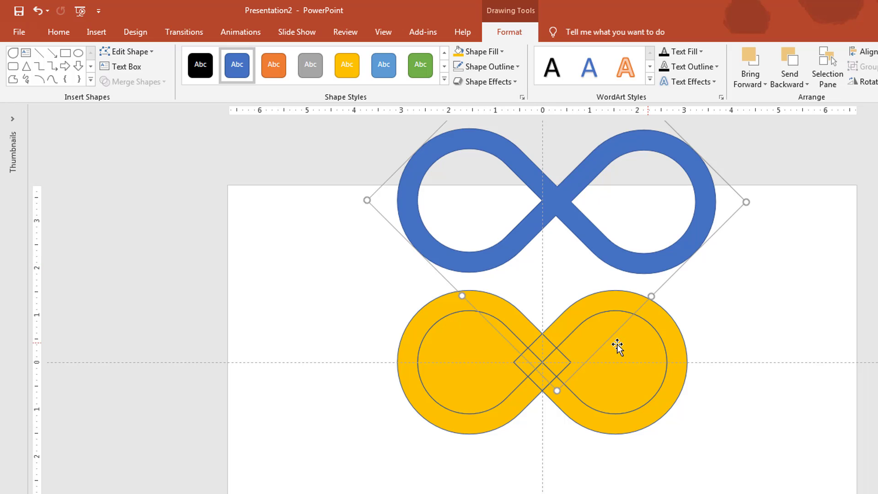
Align the blue track and yellow infinity to middle, then delete the stray diamond
{"action": "left_click", "coordinate": [867, 52]}
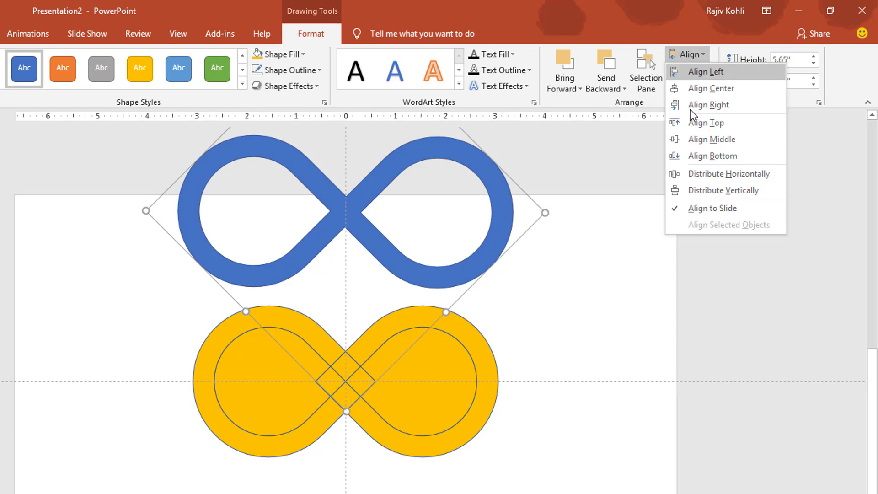
{"action": "left_click", "coordinate": [692, 143]}
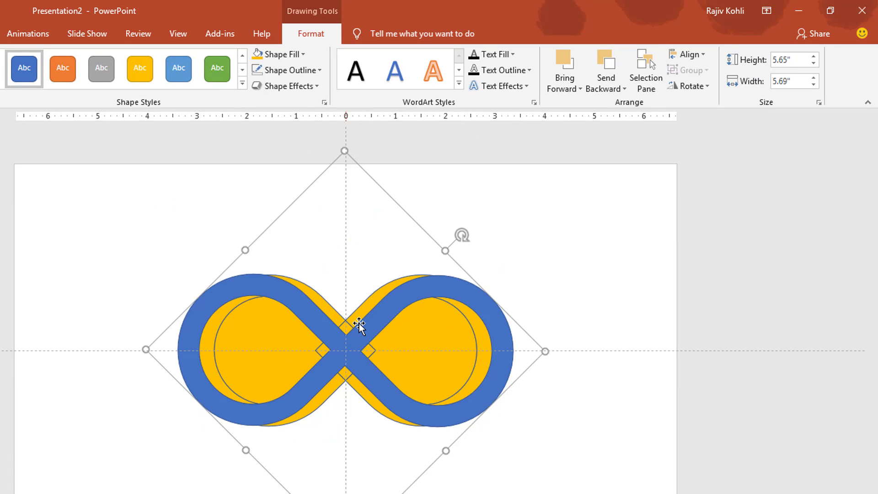
{"action": "left_click", "coordinate": [425, 347]}
{"action": "key", "text": "Delete"}
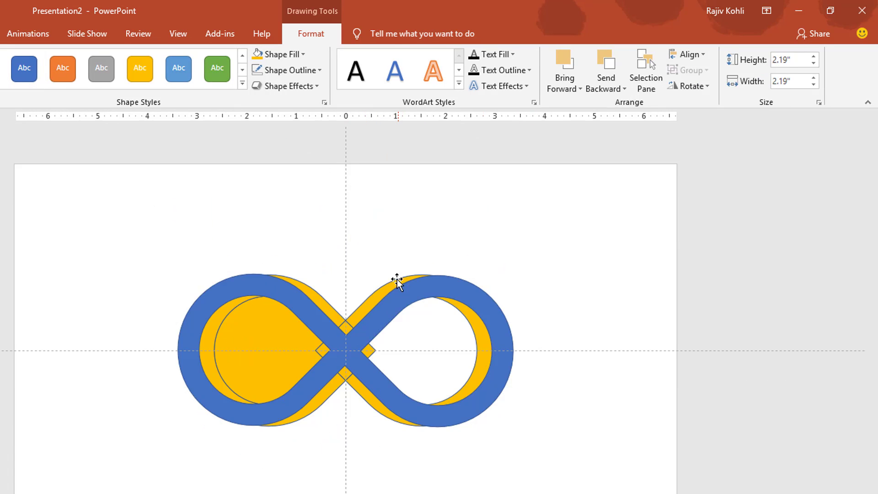
Delete both yellow loop circles and the large diamond, keeping the four small centre diamonds
{"action": "left_click", "coordinate": [399, 284]}
{"action": "key", "text": "Delete"}
{"action": "left_click", "coordinate": [316, 300]}
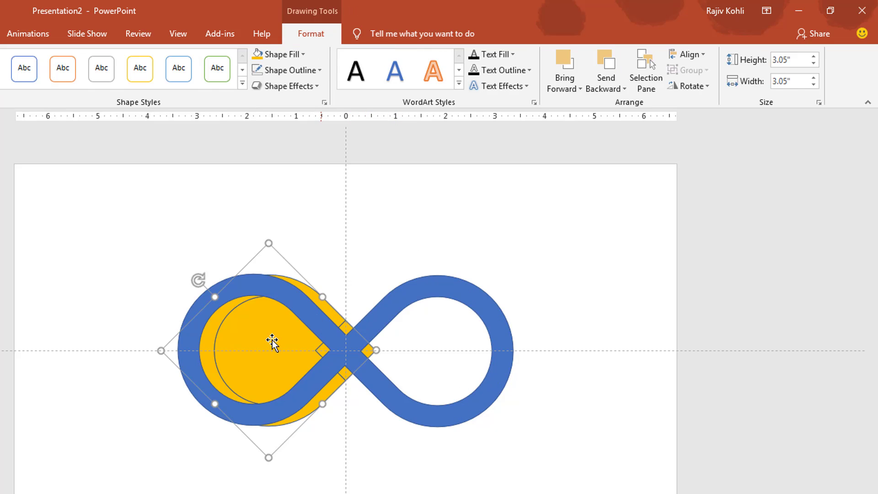
{"action": "key", "text": "Delete"}
{"action": "left_click", "coordinate": [237, 339]}
{"action": "key", "text": "Delete"}
{"action": "left_click", "coordinate": [368, 351]}
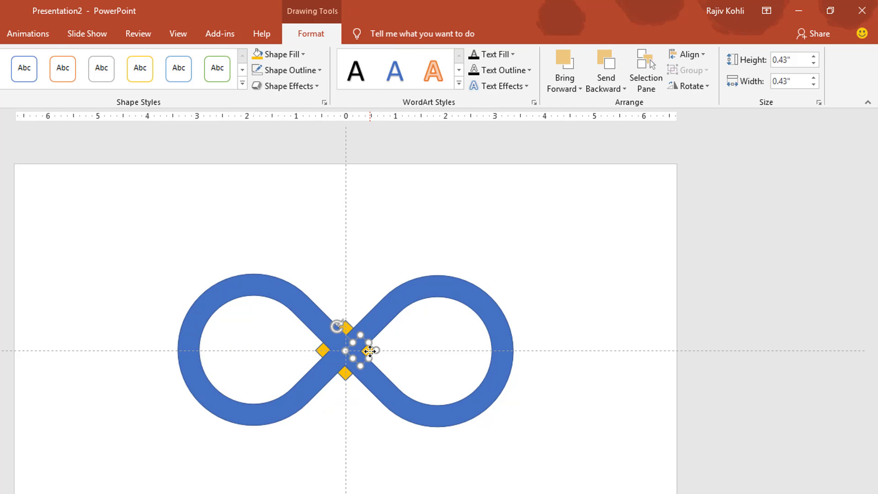
{"action": "left_click", "coordinate": [407, 358]}
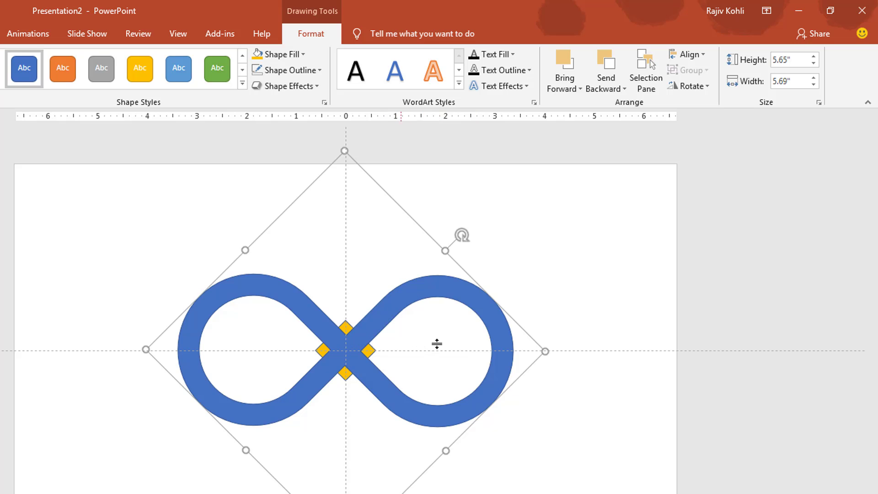
Send the blue track behind the diamonds and shift the top and bottom diamonds right
{"action": "left_click", "coordinate": [615, 92]}
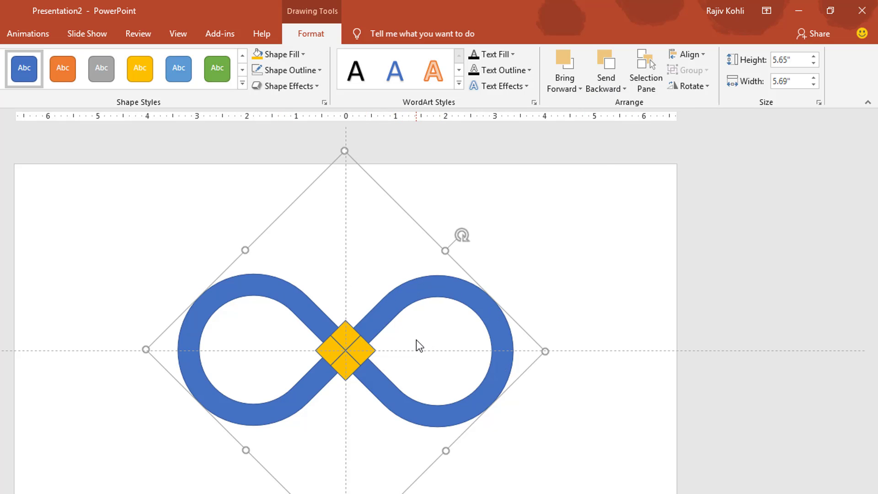
{"action": "scroll", "coordinate": [416, 339], "scroll_direction": "up", "scroll_amount": 5}
{"action": "left_click_drag", "start_coordinate": [355, 279], "coordinate": [416, 274]}
{"action": "left_click", "coordinate": [551, 367]}
Move the remaining diamonds into the upper-left and lower-left gaps around the crossing
{"action": "left_click_drag", "start_coordinate": [265, 336], "coordinate": [266, 278]}
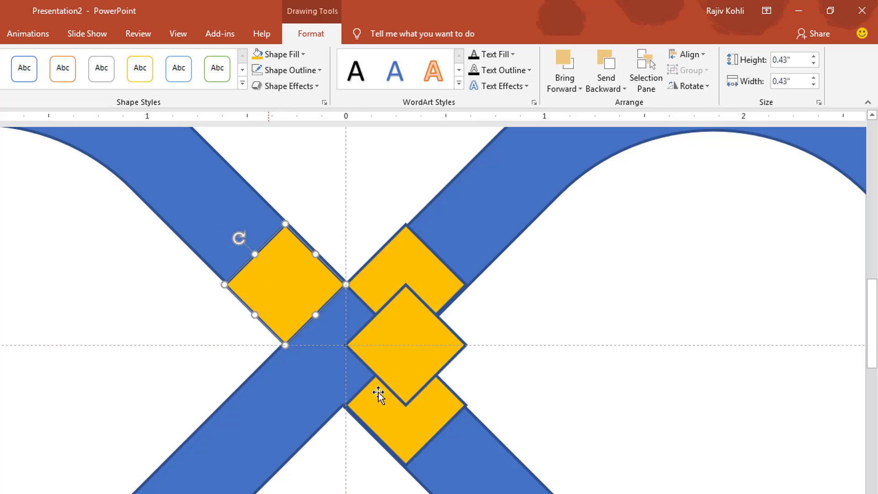
{"action": "left_click_drag", "start_coordinate": [389, 417], "coordinate": [386, 417]}
{"action": "left_click_drag", "start_coordinate": [401, 363], "coordinate": [279, 418]}
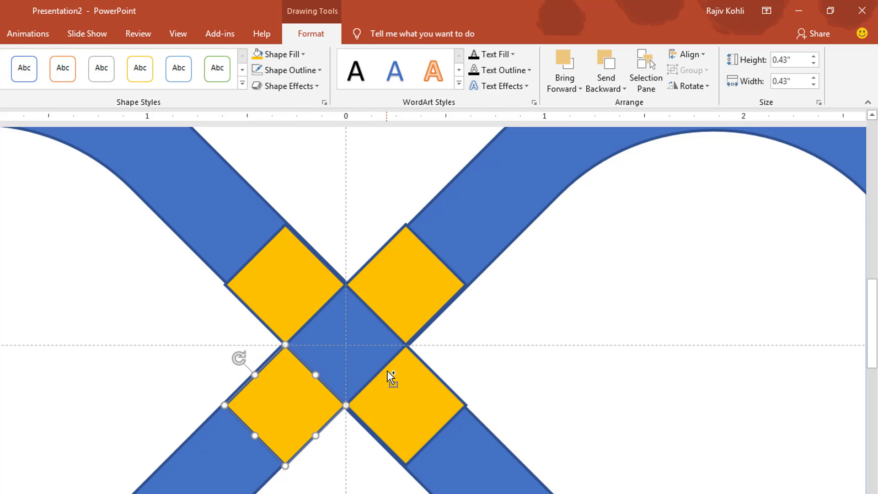
{"action": "scroll", "coordinate": [390, 375], "scroll_direction": "down", "scroll_amount": 3}
{"action": "scroll", "coordinate": [388, 376], "scroll_direction": "down", "scroll_amount": 1}
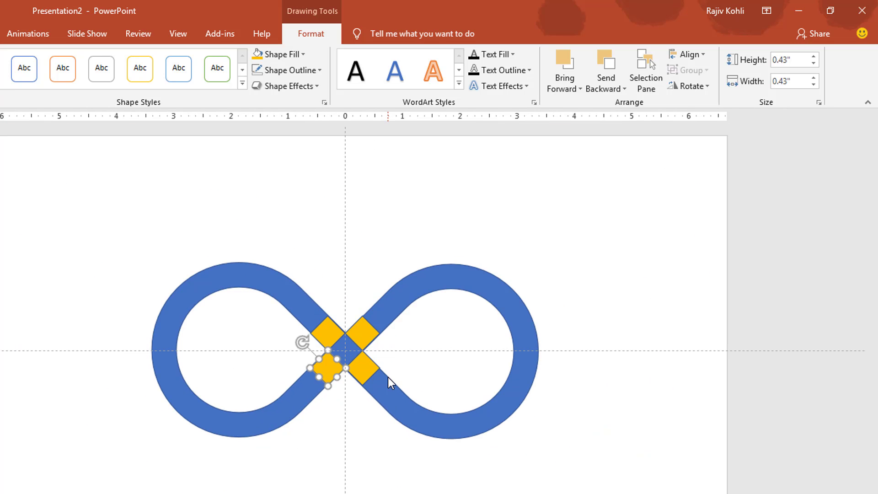
{"action": "left_click", "coordinate": [225, 391]}
Draw a rectangle covering the whole slide and send it to the back
{"action": "left_click", "coordinate": [44, 29]}
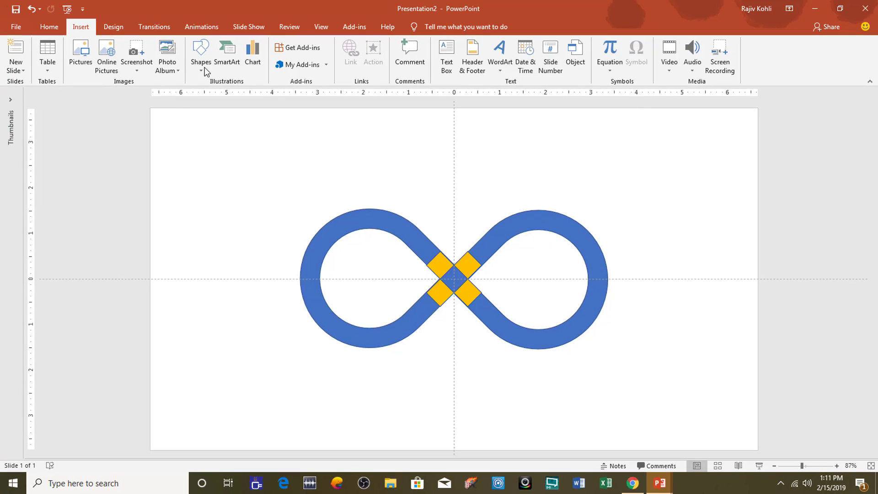
{"action": "left_click", "coordinate": [204, 67]}
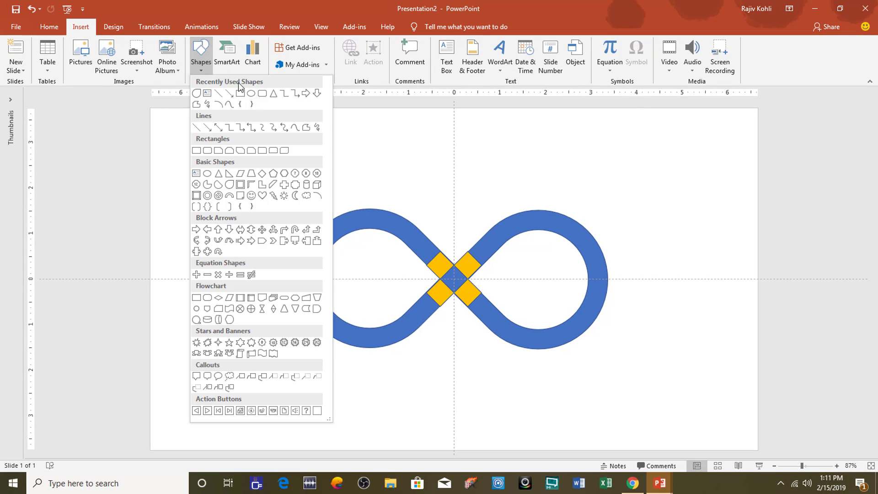
{"action": "left_click", "coordinate": [239, 93]}
{"action": "left_click_drag", "start_coordinate": [150, 107], "coordinate": [757, 449]}
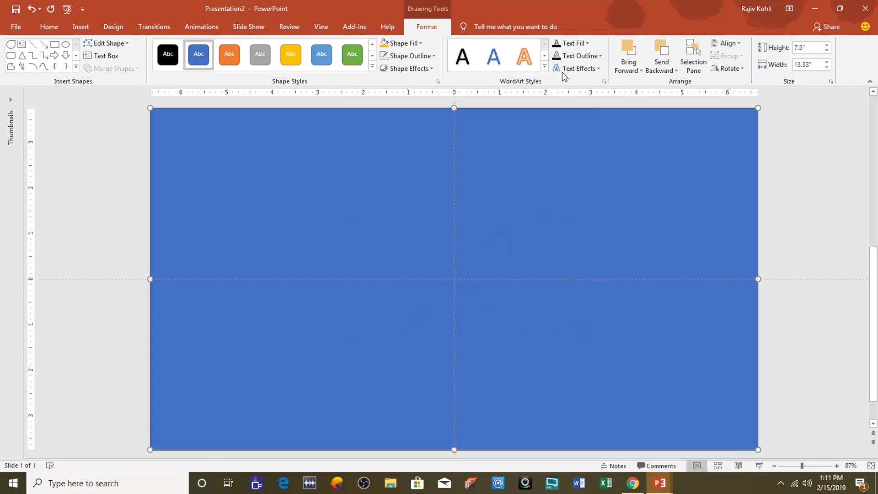
{"action": "left_click", "coordinate": [661, 67]}
{"action": "left_click", "coordinate": [681, 96]}
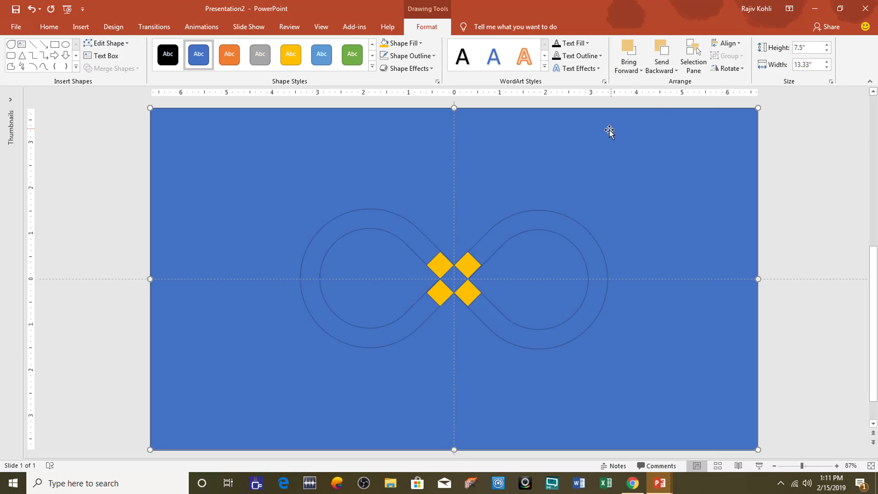
Subtract the infinity track from the rectangle, leaving a white track on blue
{"action": "left_click", "coordinate": [339, 216], "text": "shift"}
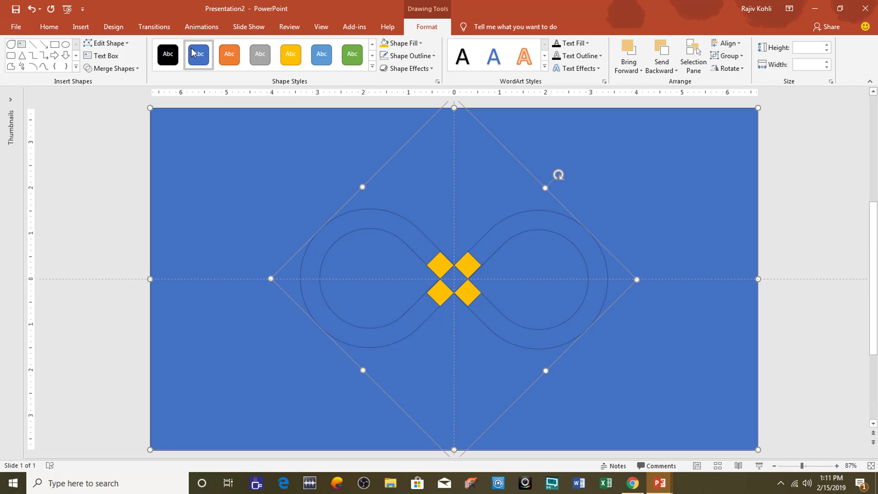
{"action": "left_click", "coordinate": [120, 71]}
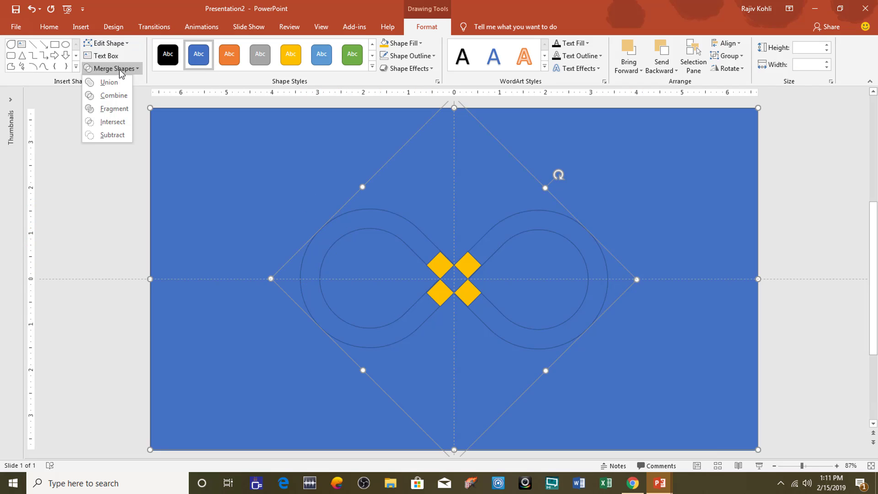
{"action": "left_click", "coordinate": [112, 135]}
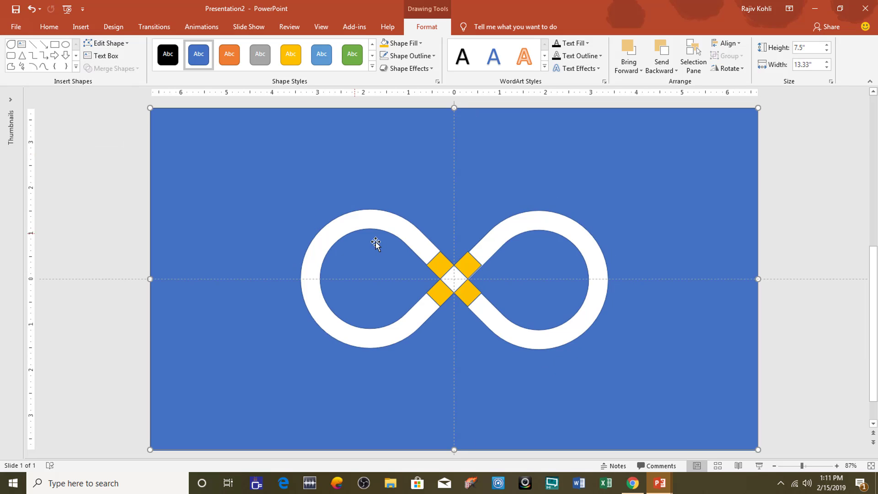
{"action": "left_click", "coordinate": [134, 186]}
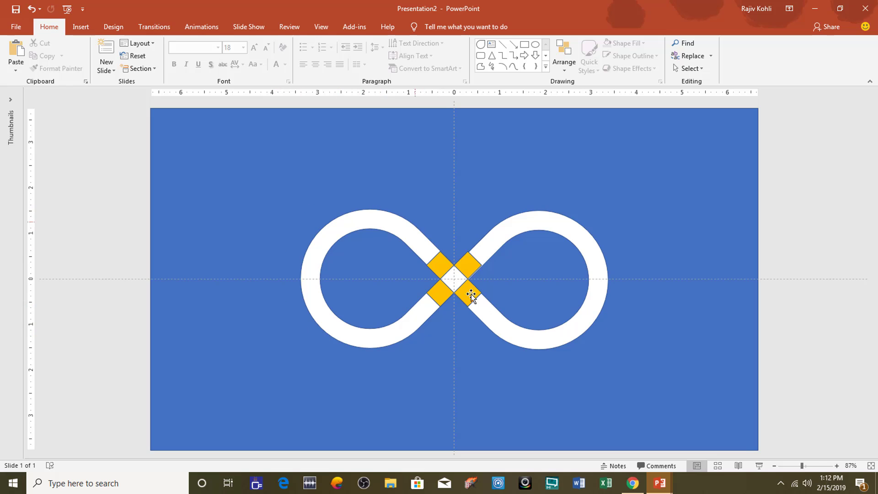
Insert a one-inch oval circle and place it on the track's left end
{"action": "left_click", "coordinate": [82, 25]}
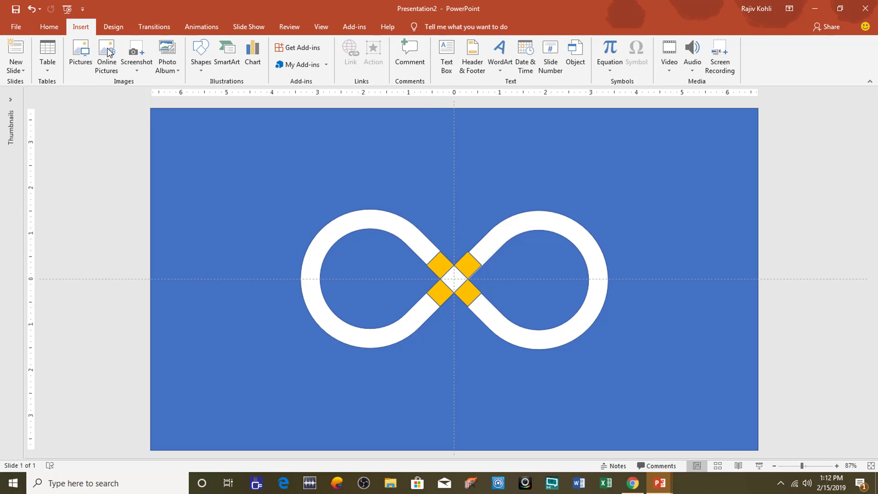
{"action": "left_click", "coordinate": [199, 60]}
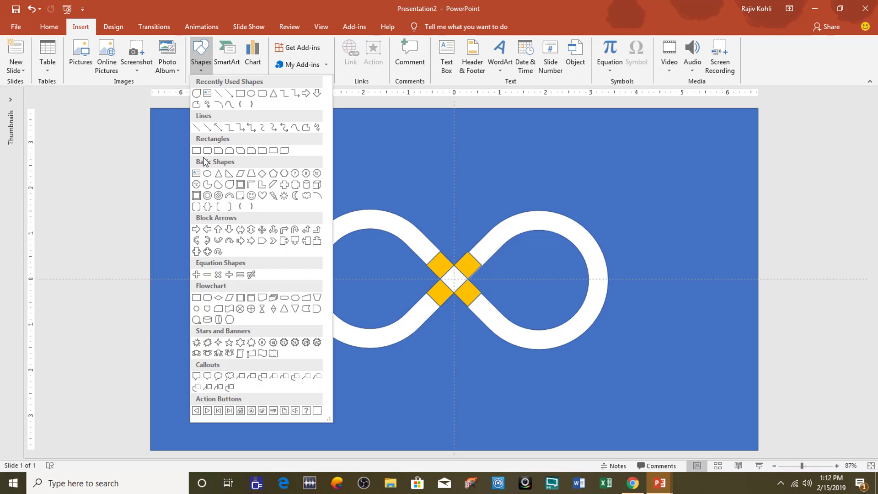
{"action": "left_click", "coordinate": [252, 94]}
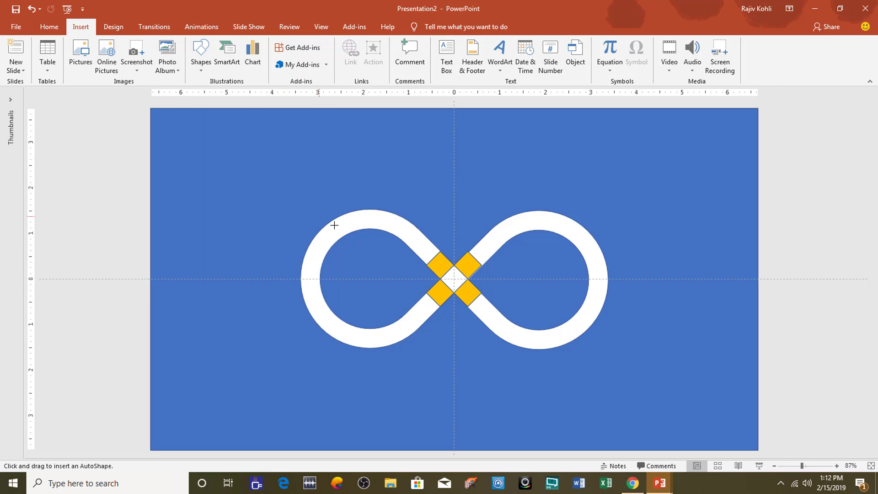
{"action": "left_click", "coordinate": [332, 209]}
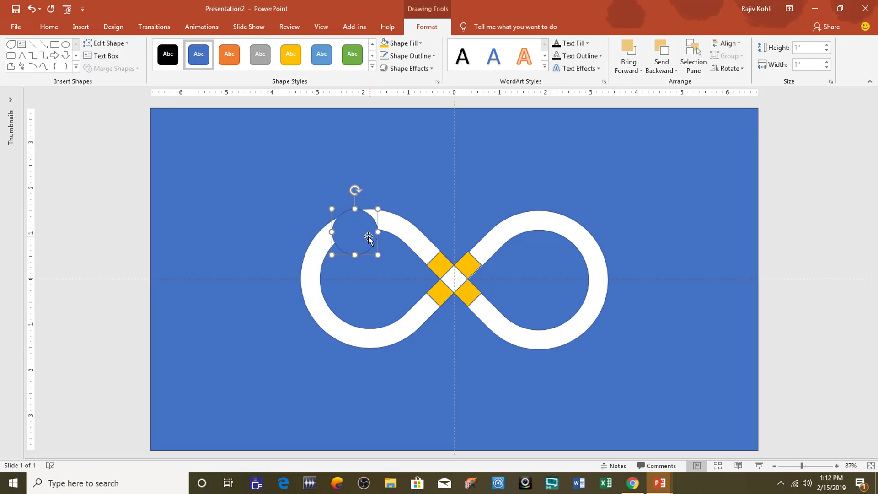
{"action": "left_click_drag", "start_coordinate": [363, 236], "coordinate": [322, 283]}
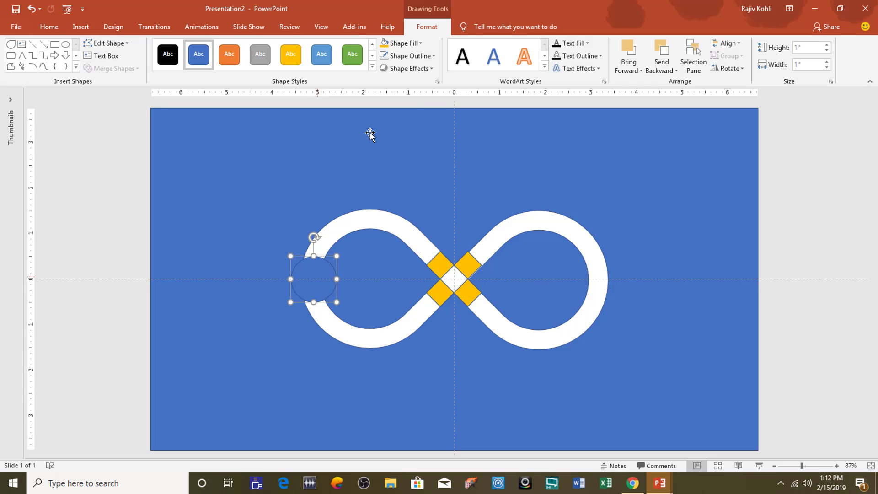
Fill the circle green and remove its outline
{"action": "left_click", "coordinate": [407, 42]}
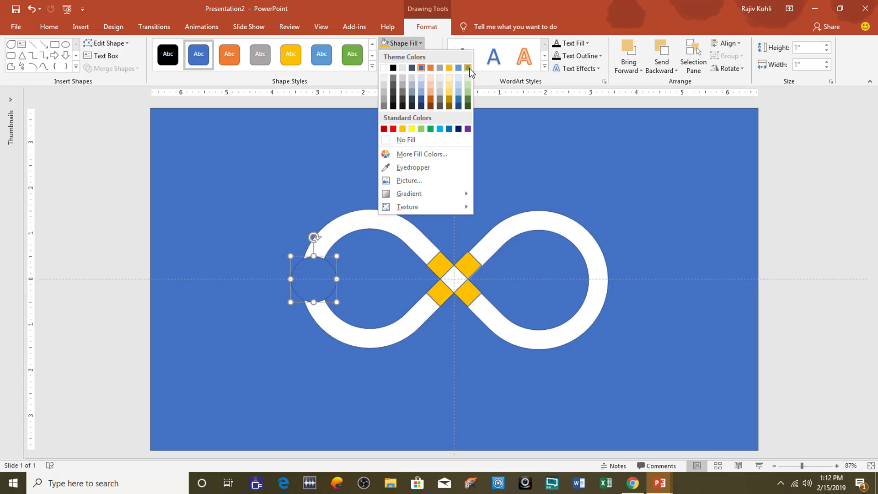
{"action": "left_click", "coordinate": [468, 67]}
{"action": "left_click", "coordinate": [410, 57]}
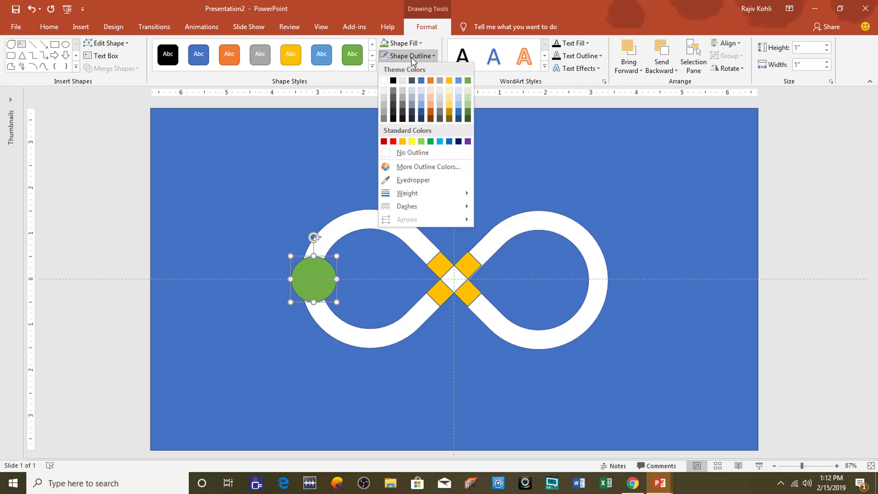
{"action": "left_click", "coordinate": [408, 154]}
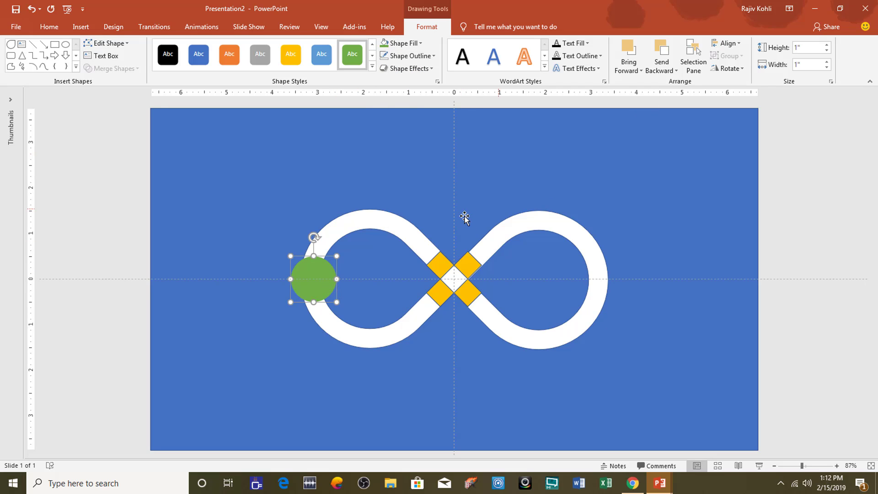
Undo the accidental change, reselect the green circle and show the Animations tab
{"action": "scroll", "coordinate": [456, 274], "scroll_direction": "up", "scroll_amount": 1, "text": "ctrl"}
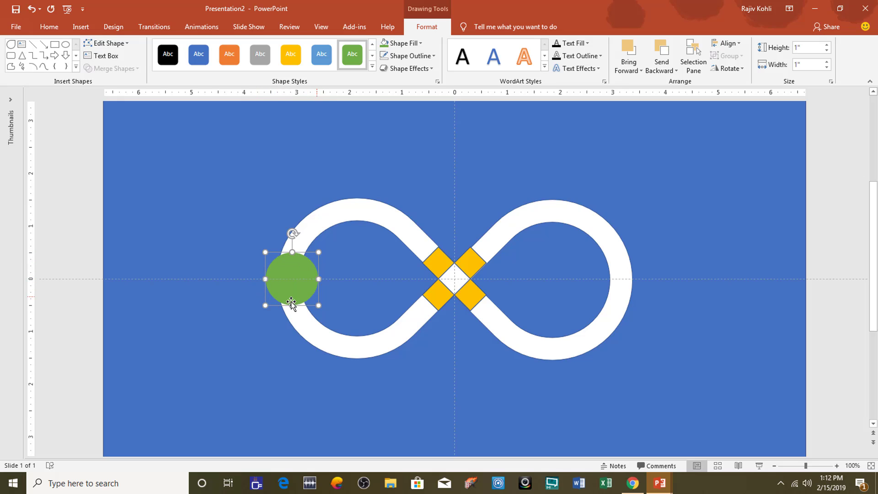
{"action": "key", "text": "ctrl+z"}
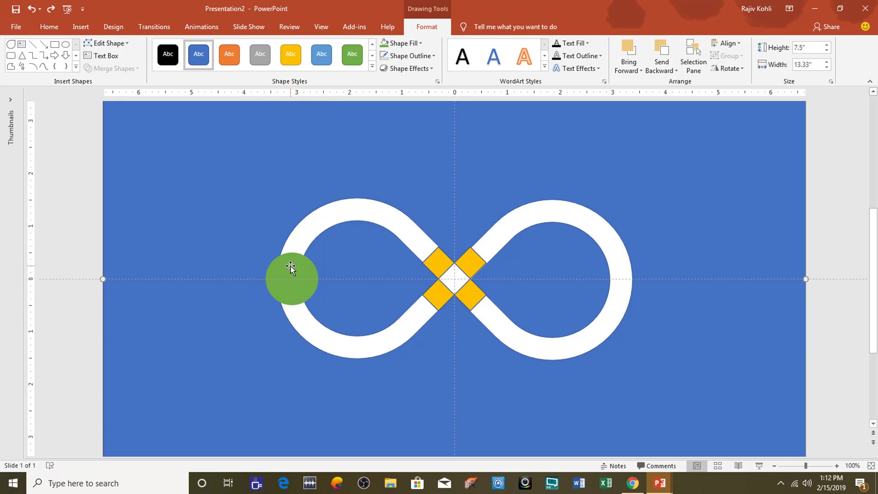
{"action": "left_click", "coordinate": [290, 267]}
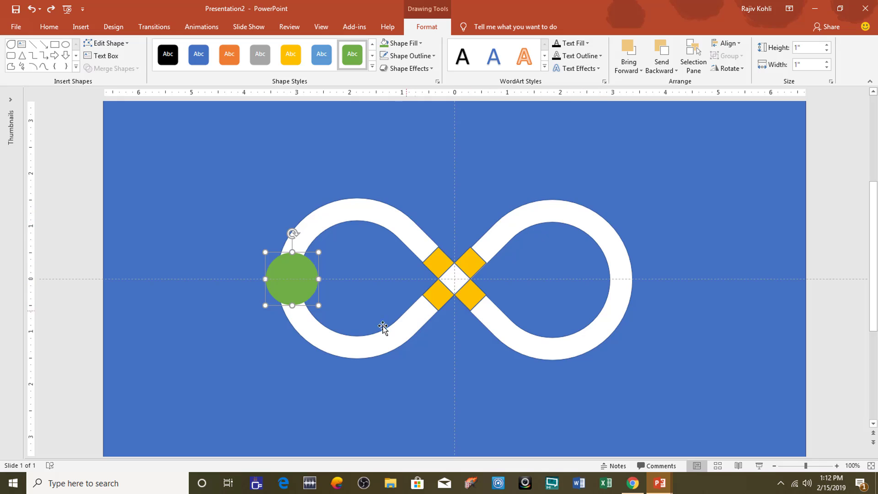
{"action": "key", "text": "alt+a"}
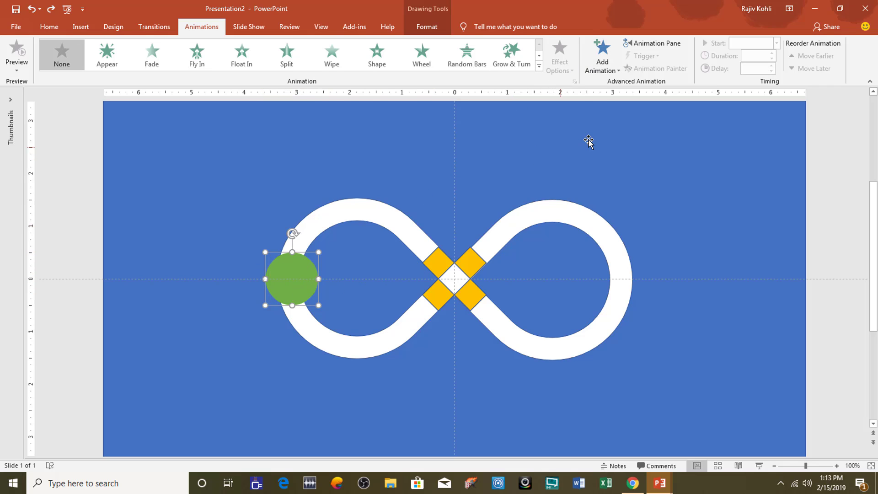
Choose the Custom Path motion path from the full animation gallery
{"action": "left_click", "coordinate": [603, 60]}
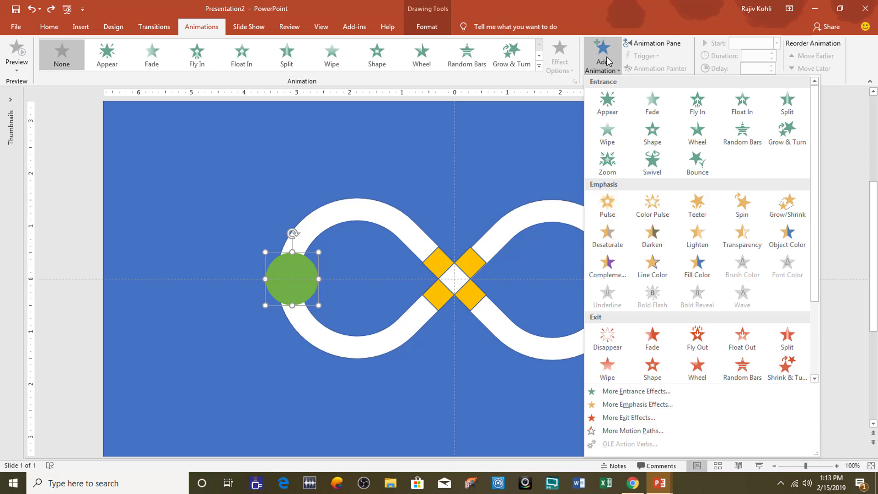
{"action": "left_click", "coordinate": [540, 67]}
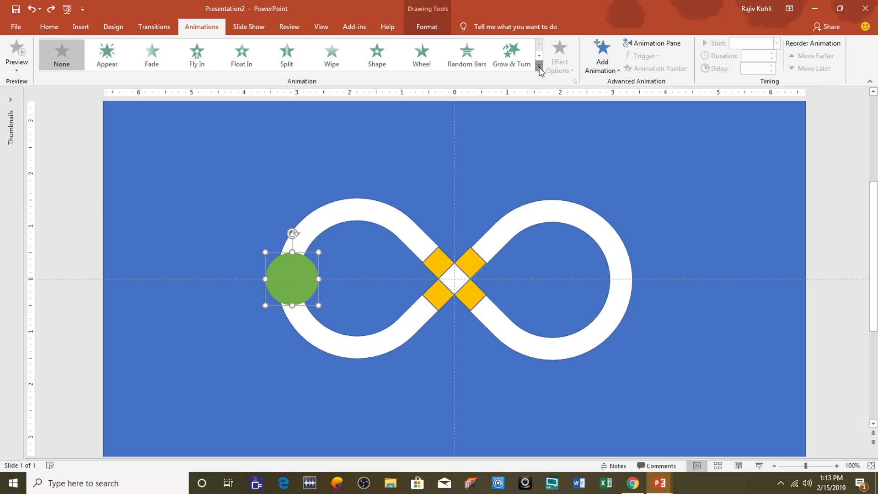
{"action": "left_click", "coordinate": [540, 66]}
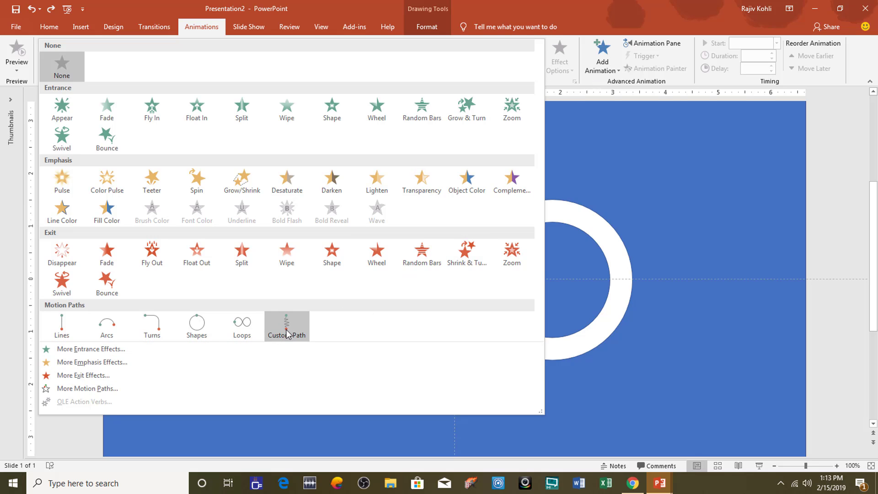
{"action": "left_click", "coordinate": [305, 339]}
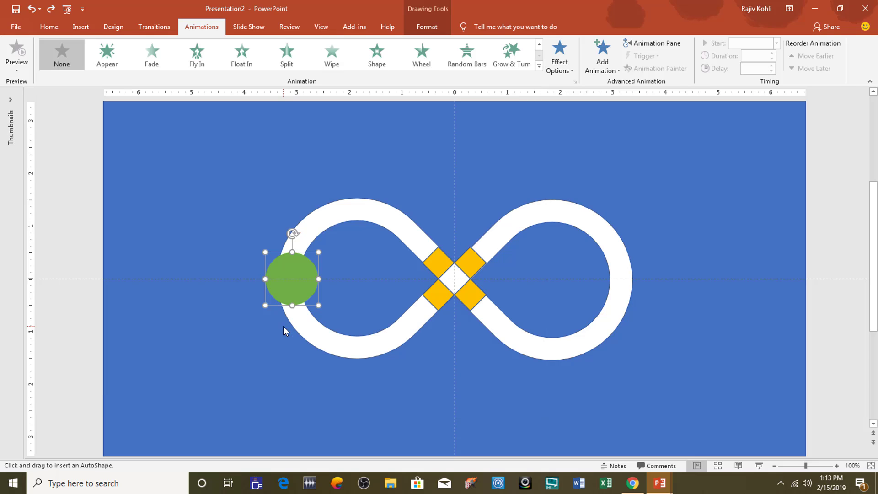
Trace the path around both loops of the infinity track and close it at the start
{"action": "left_click", "coordinate": [328, 213]}
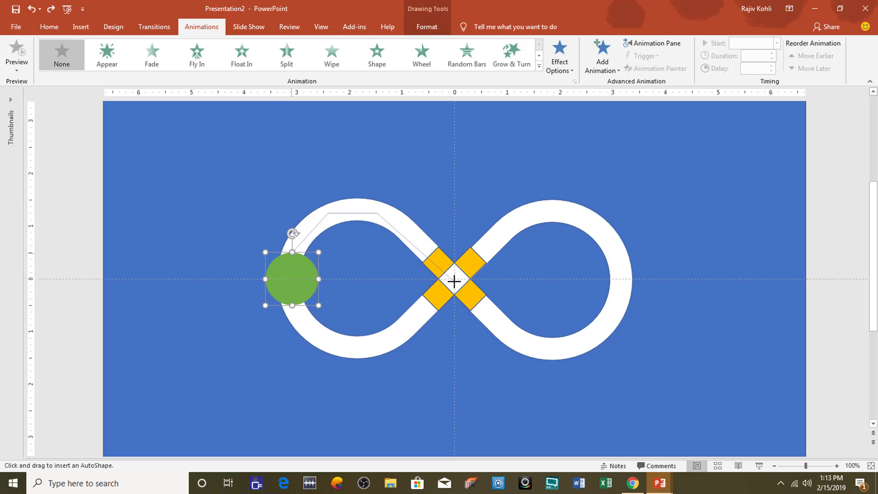
{"action": "left_click", "coordinate": [528, 346]}
{"action": "left_click", "coordinate": [578, 346]}
{"action": "left_click", "coordinate": [623, 289]}
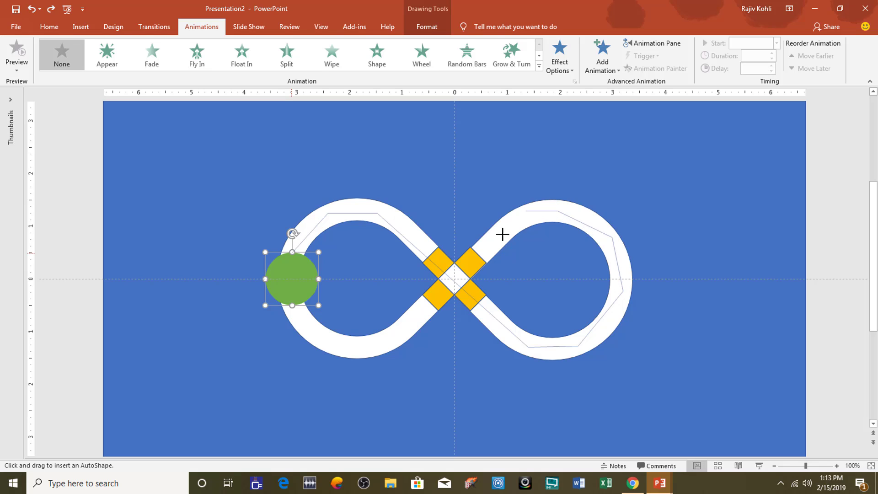
{"action": "left_click", "coordinate": [365, 350]}
{"action": "left_click", "coordinate": [293, 252]}
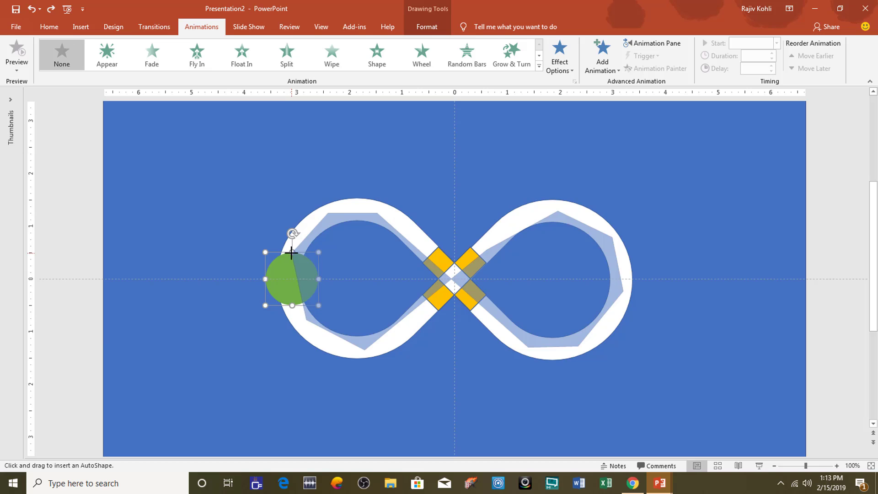
Edit the path's points and make the top-left-loop vertex a Smooth Point
{"action": "left_click", "coordinate": [565, 62]}
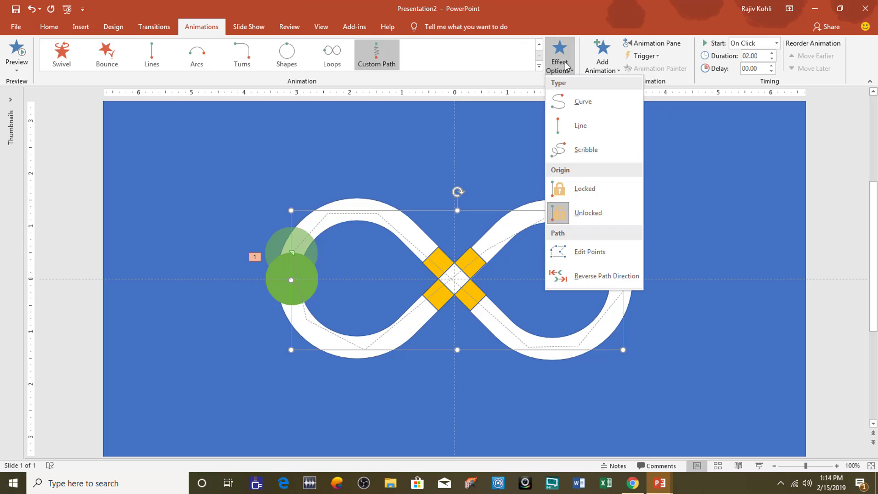
{"action": "left_click", "coordinate": [586, 253]}
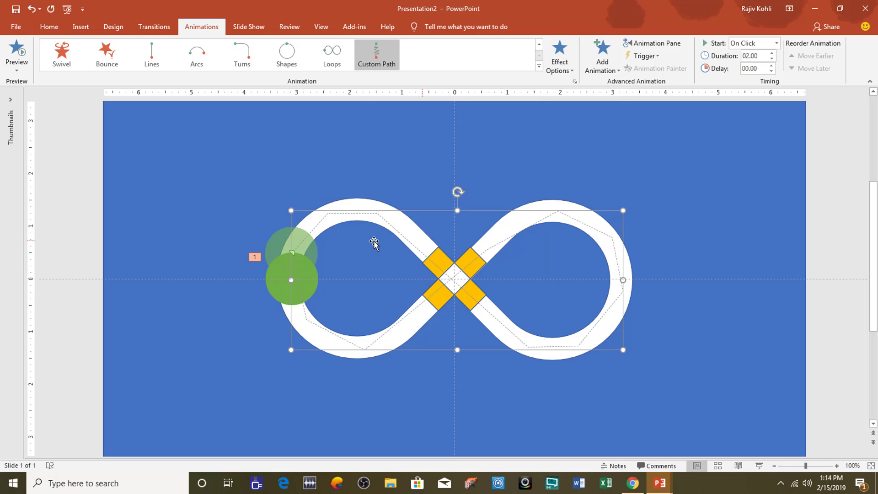
{"action": "right_click", "coordinate": [328, 214]}
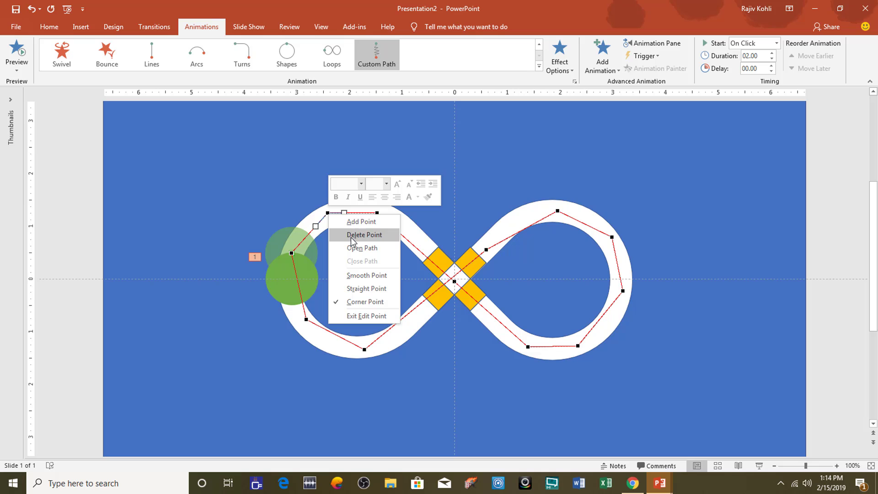
{"action": "left_click", "coordinate": [359, 275]}
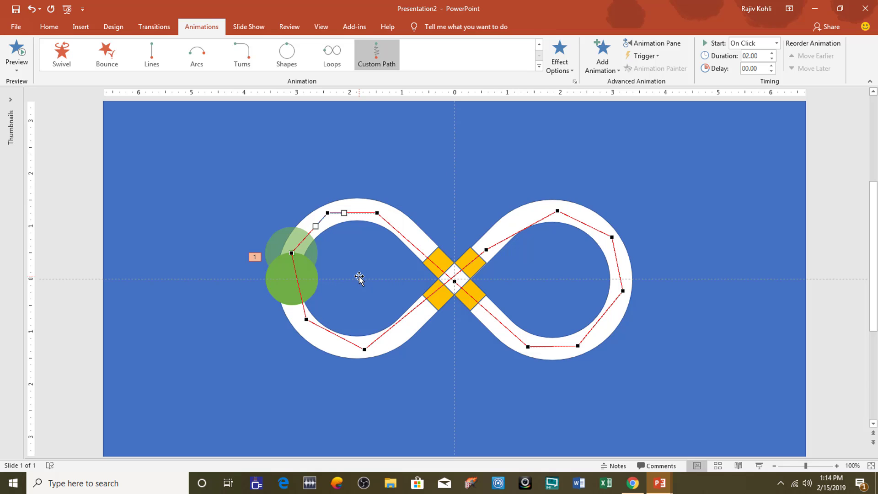